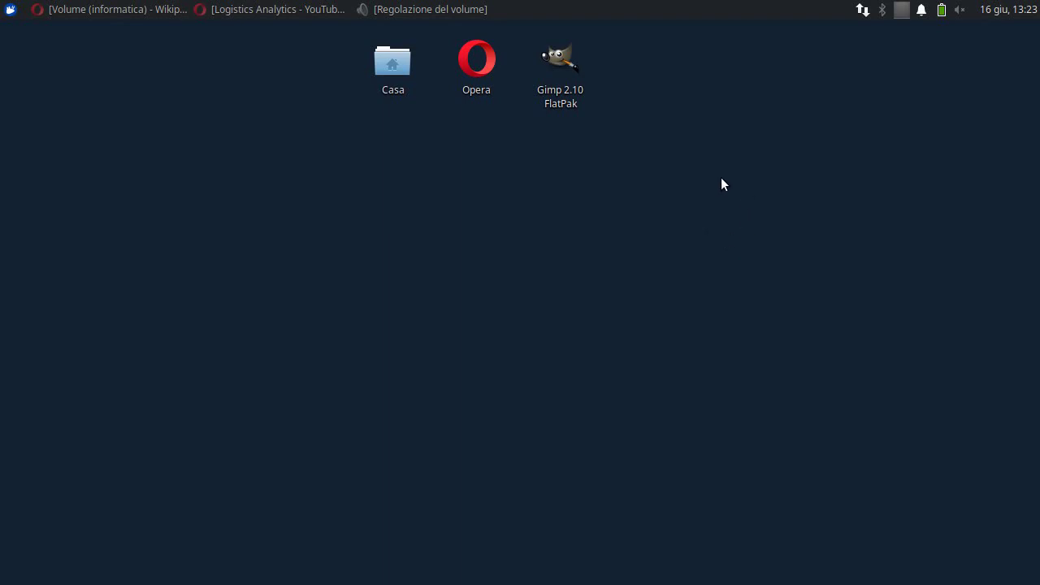
- Launch GParted, authenticate with the account password, and maximize its window
left_click(11, 10)
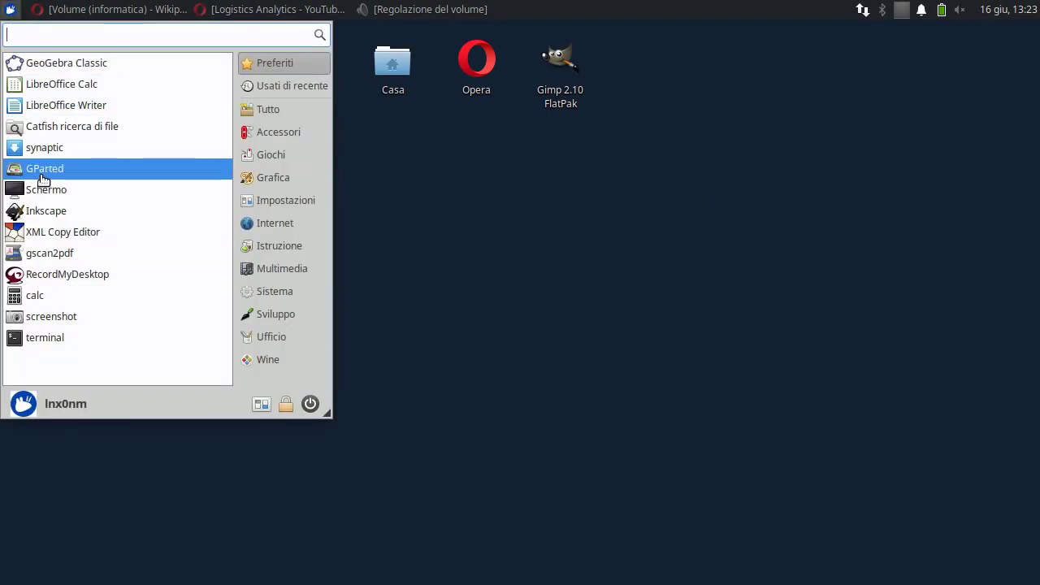
left_click(36, 170)
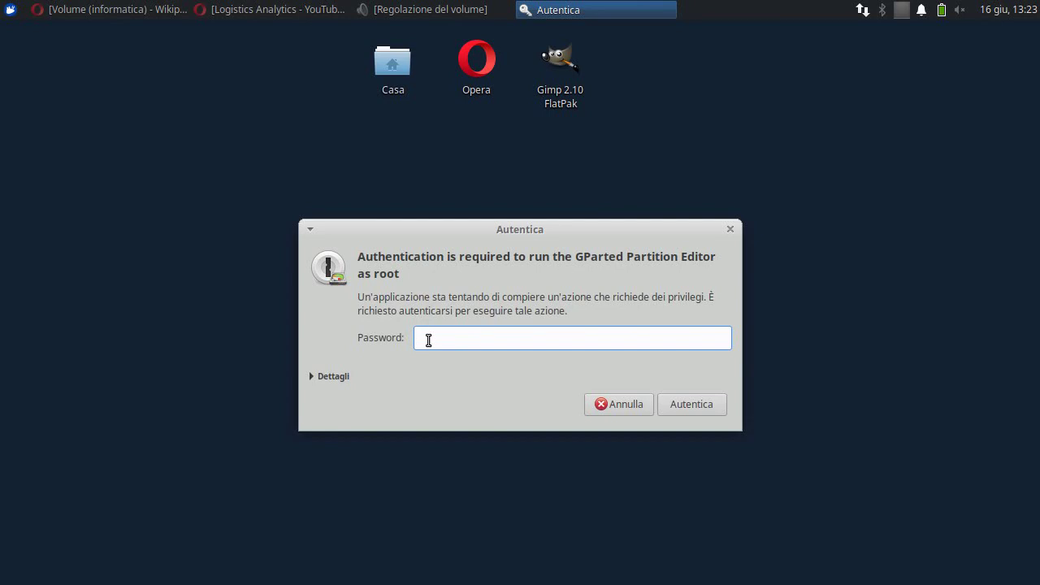
left_click_drag(596, 232, 555, 146)
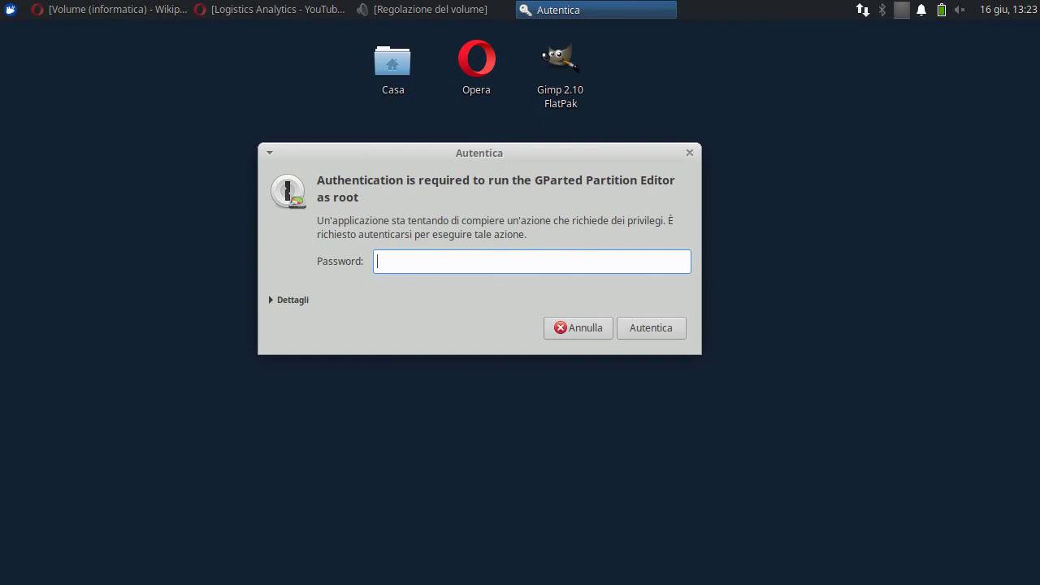
type("********")
key("Return")
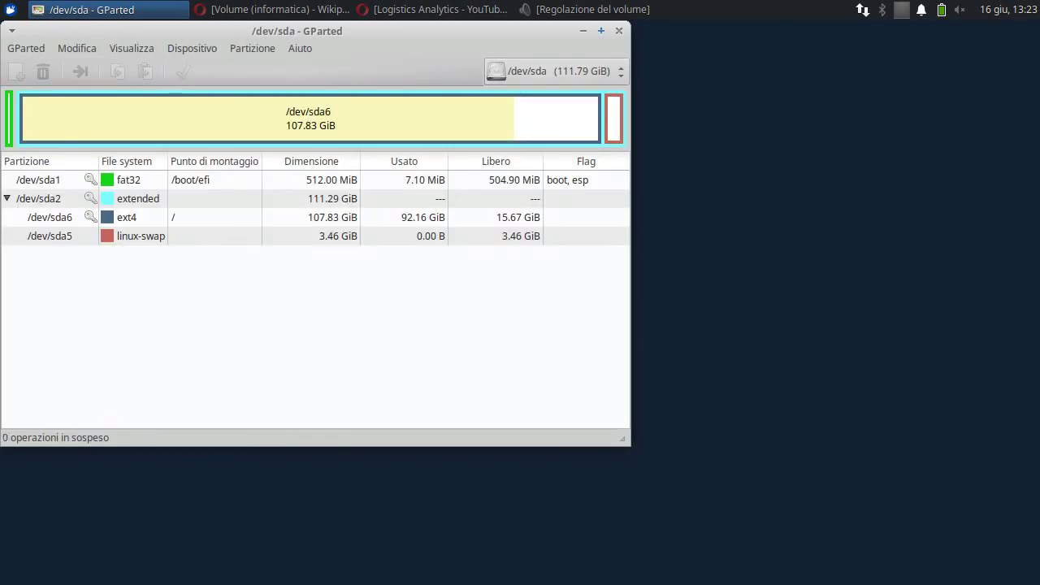
key("alt+F10")
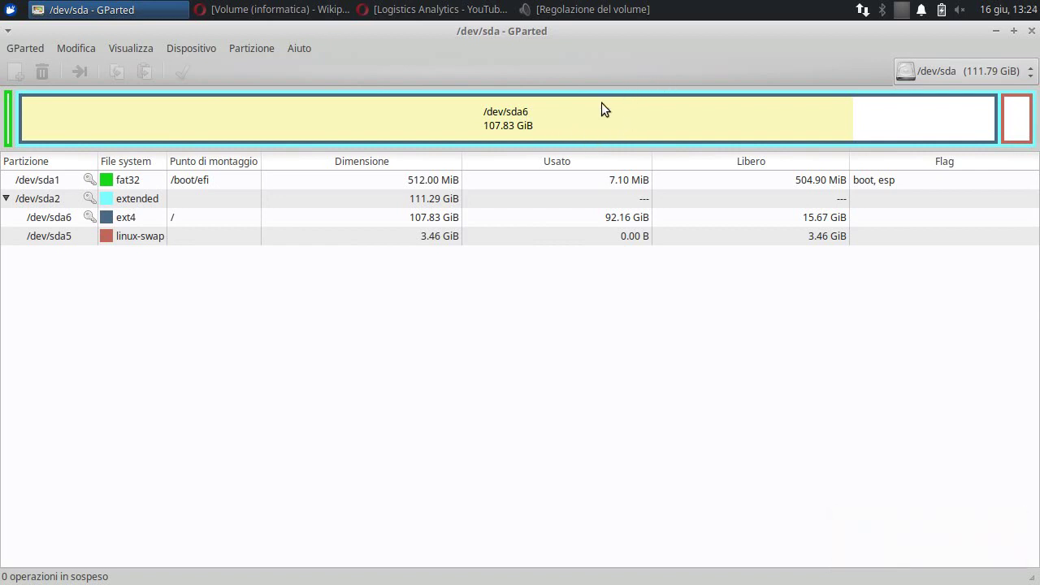
- Examine the fat32, extended, ext4 and linux-swap partitions of /dev/sda in the partition map and list
left_click(504, 127)
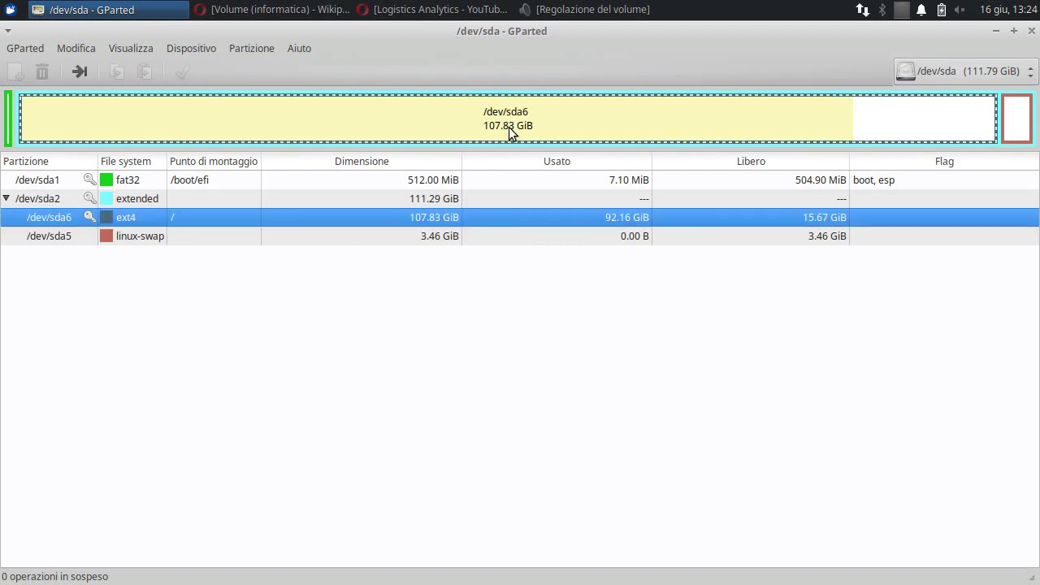
left_click(1013, 115)
left_click(902, 122)
left_click(9, 129)
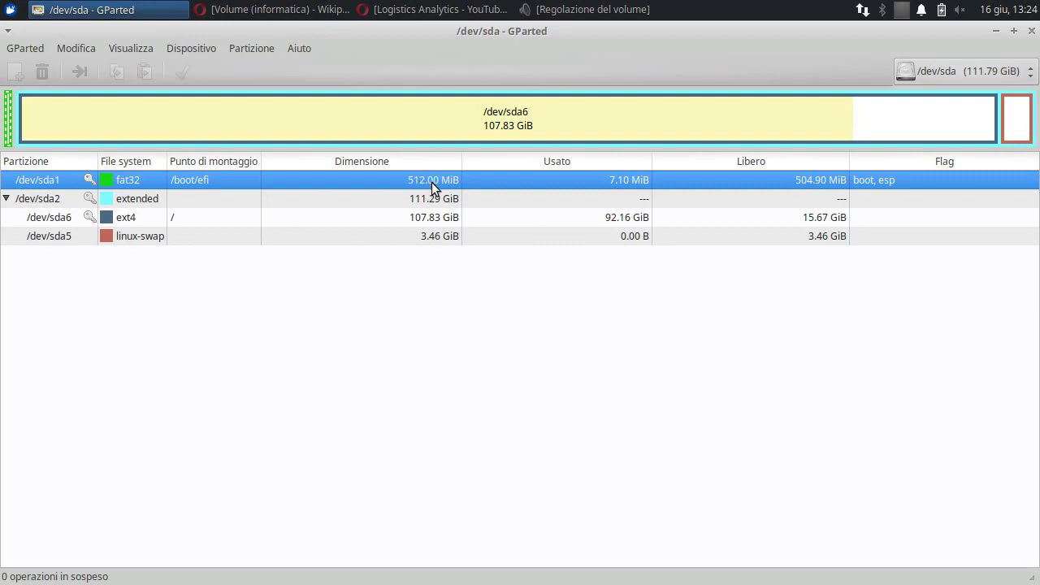
left_click(415, 119)
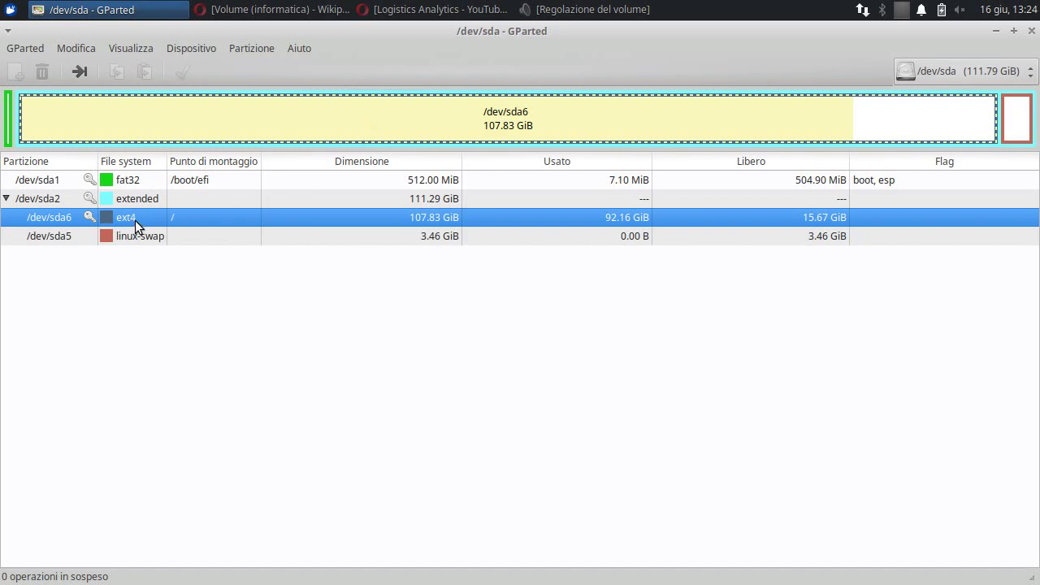
left_click(1018, 121)
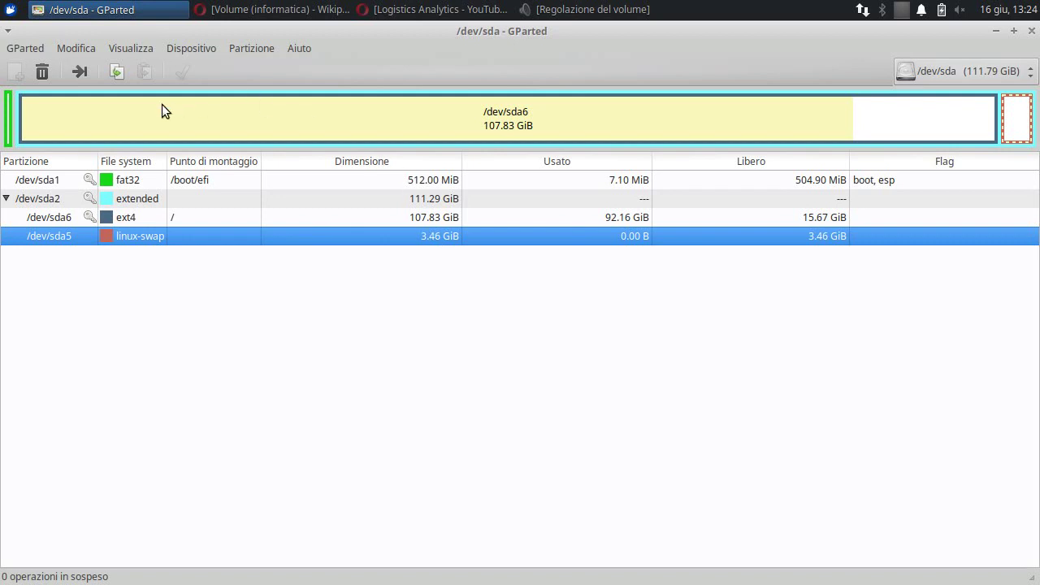
left_click(9, 122)
left_click(189, 135)
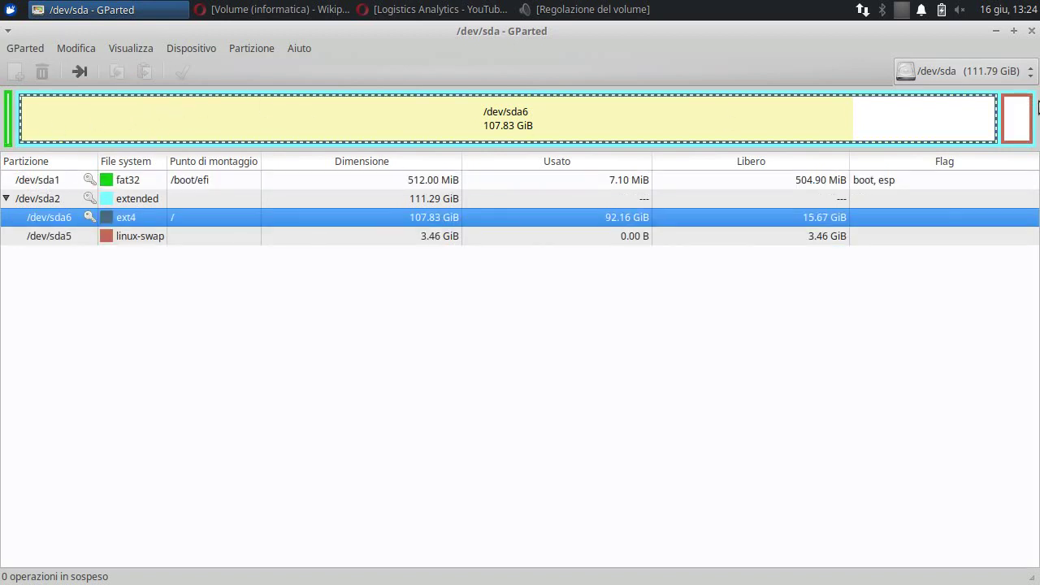
key("Down")
left_click(140, 179)
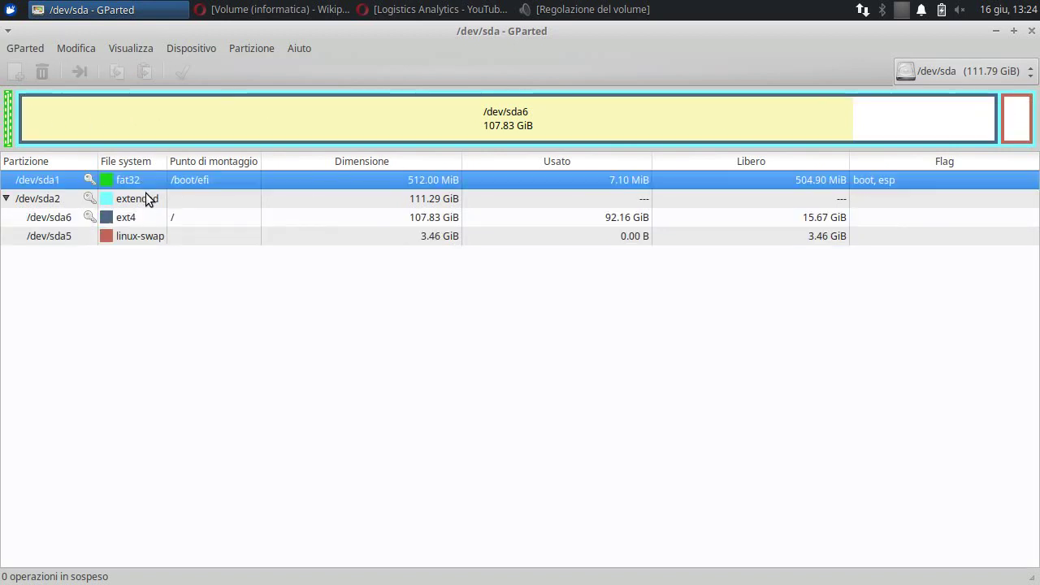
left_click(145, 197)
left_click(144, 215)
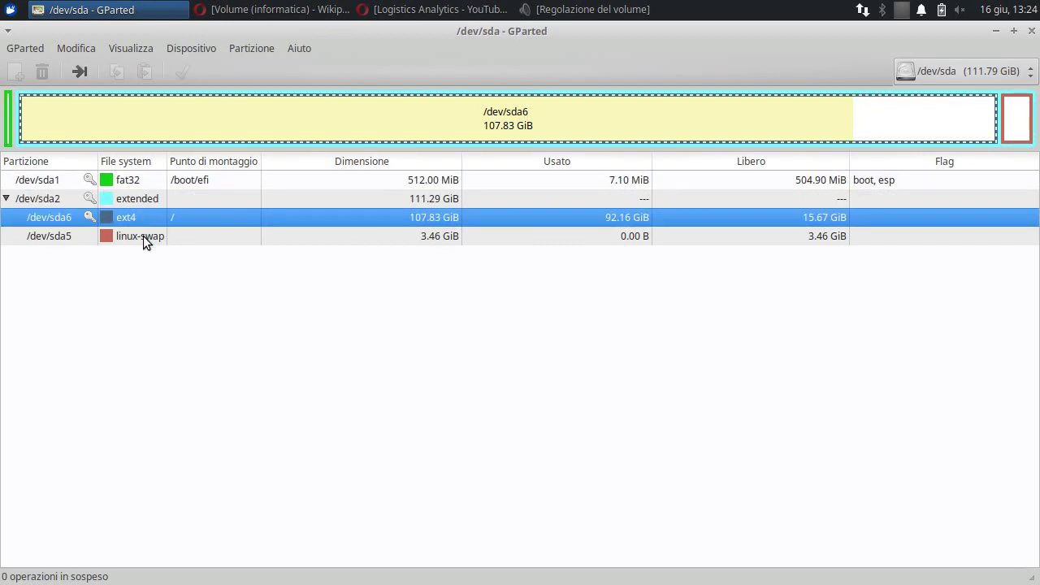
left_click(143, 235)
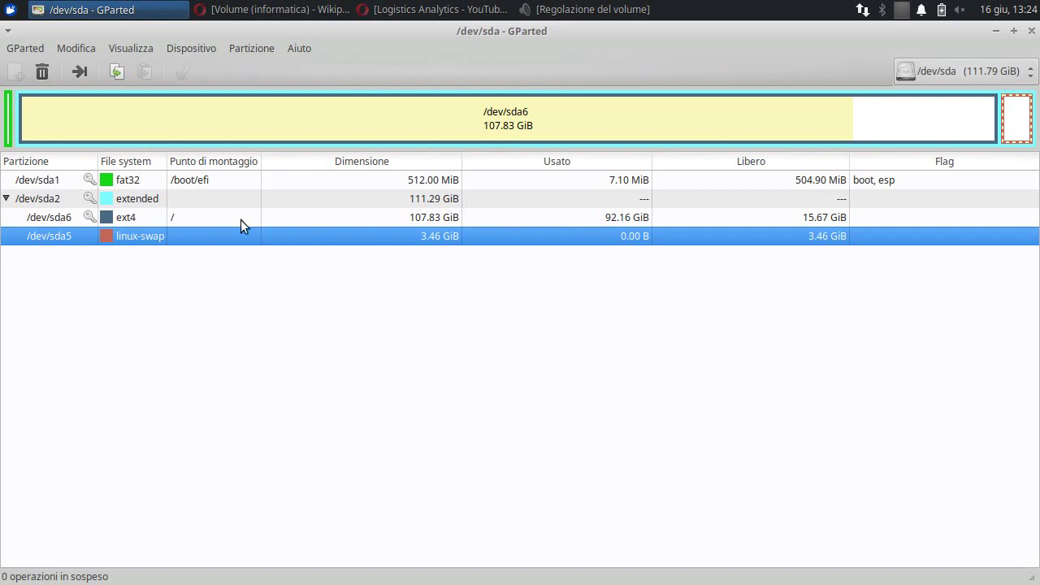
- Check which disk devices are available and refresh the device list
left_click(959, 69)
left_click(908, 45)
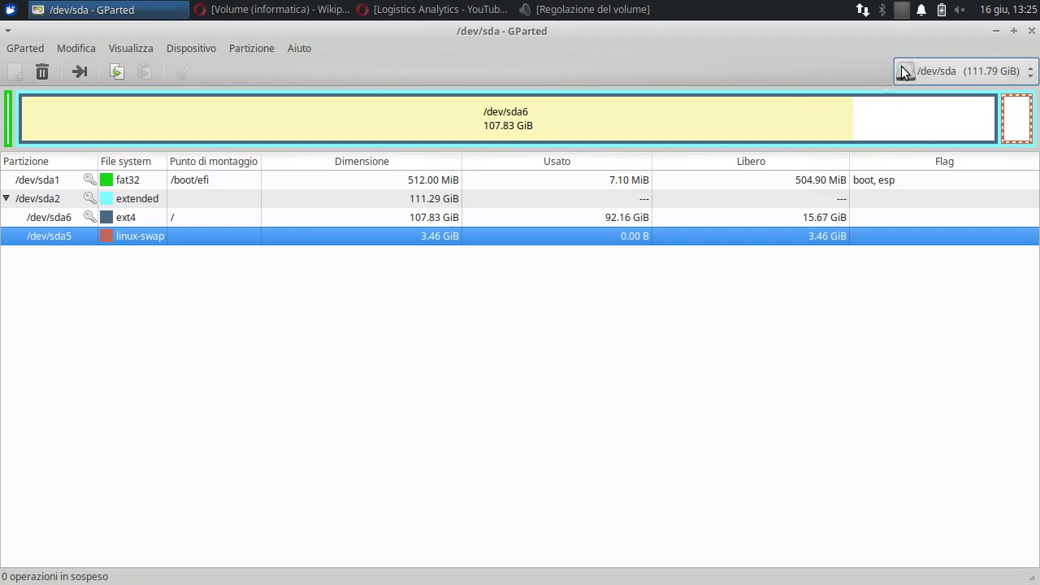
left_click(967, 73)
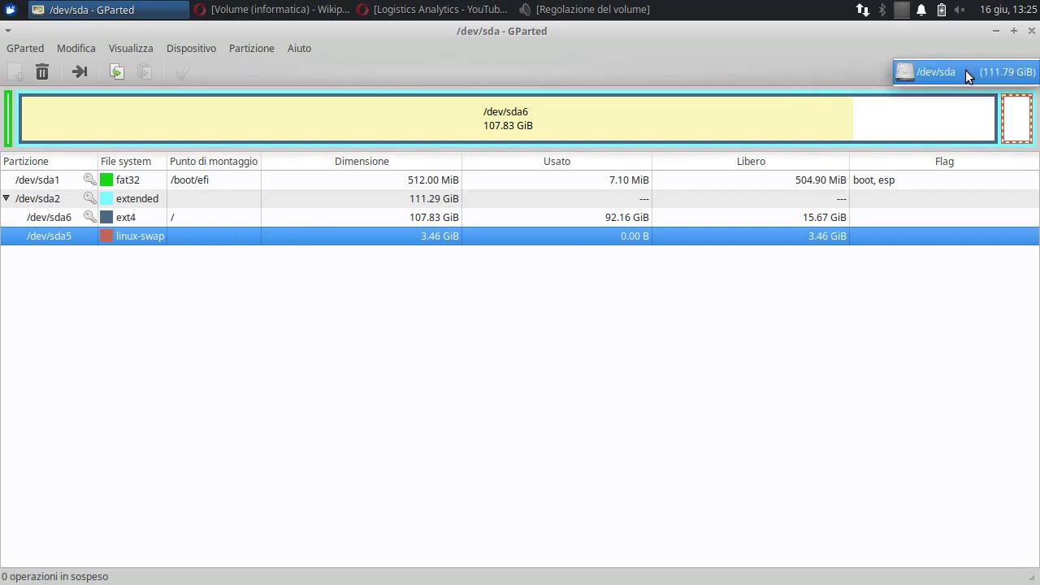
left_click(958, 79)
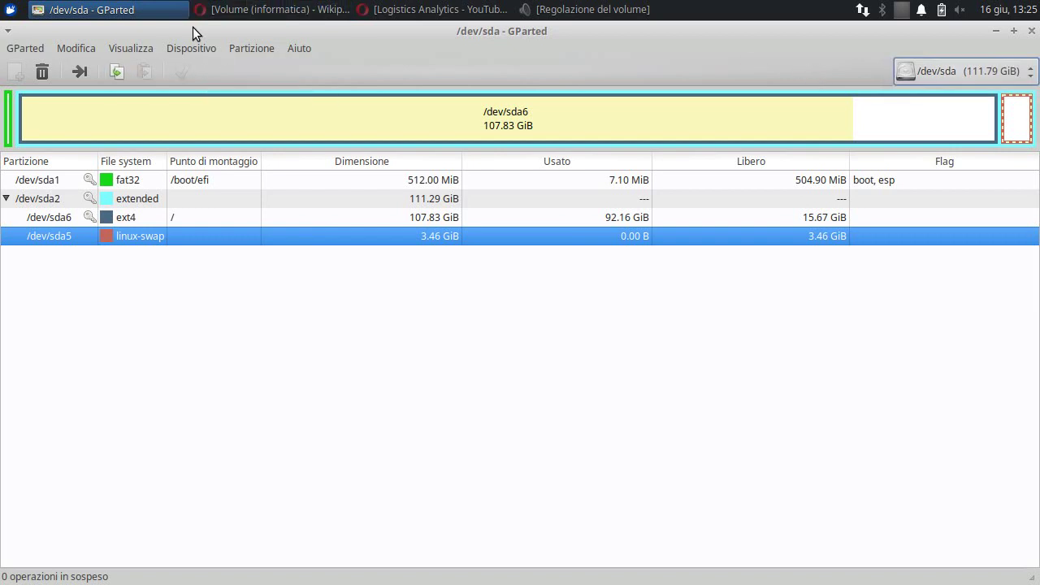
left_click(181, 48)
mouse_move(134, 50)
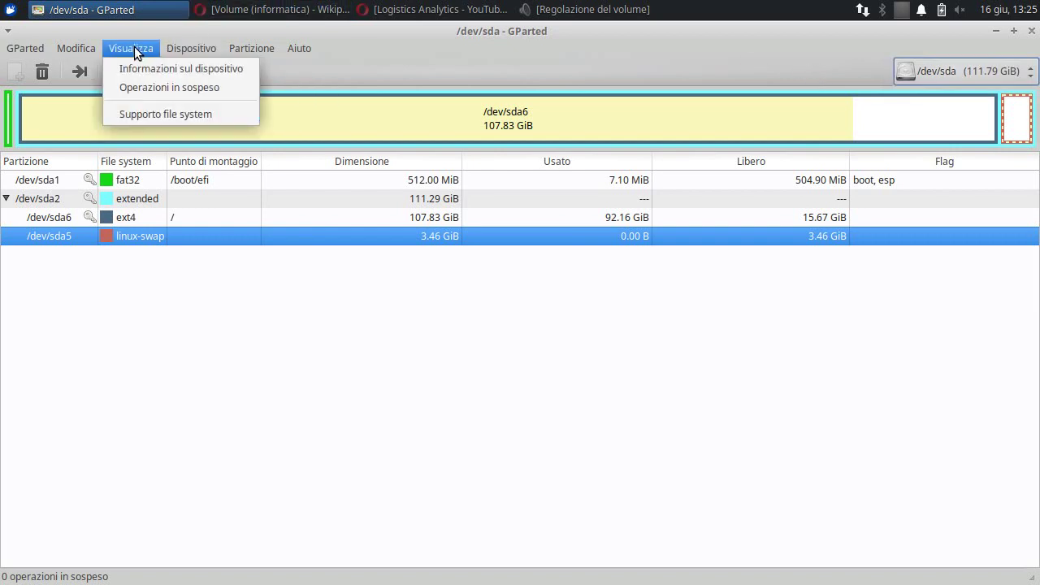
mouse_move(25, 49)
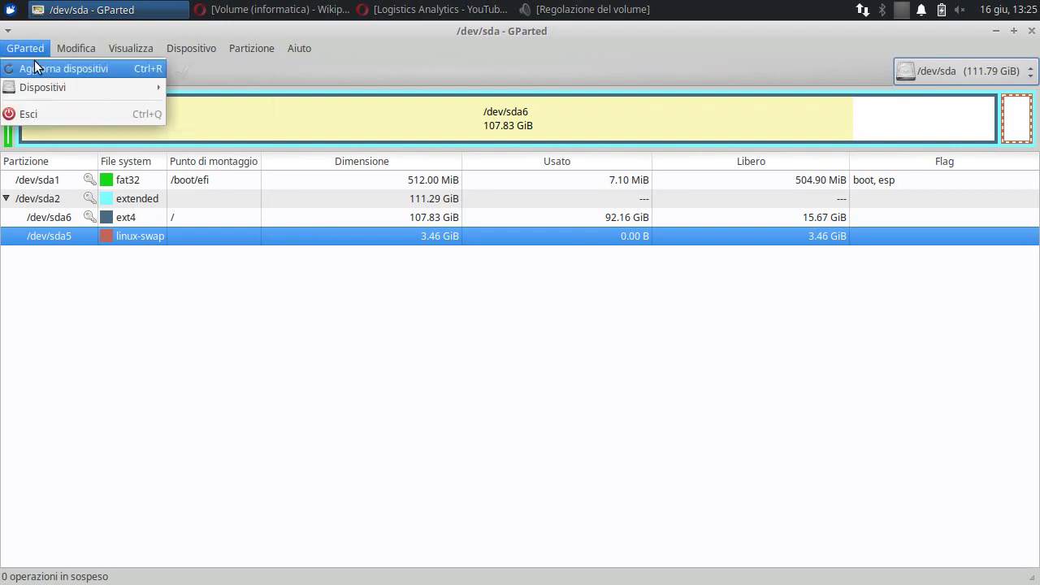
left_click(36, 69)
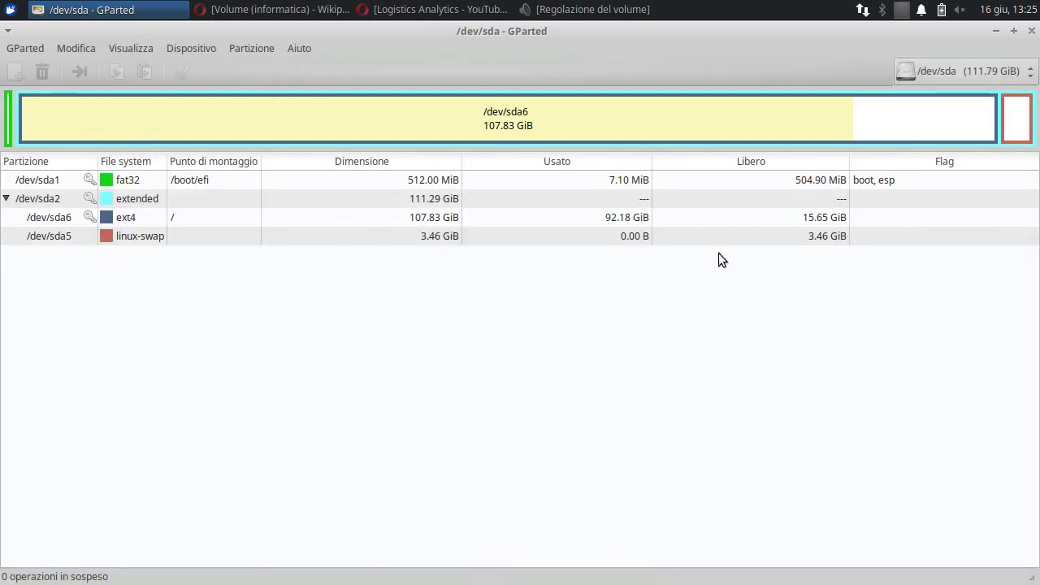
- Switch the displayed disk to the 7.45 GiB device /dev/sdb
left_click(26, 49)
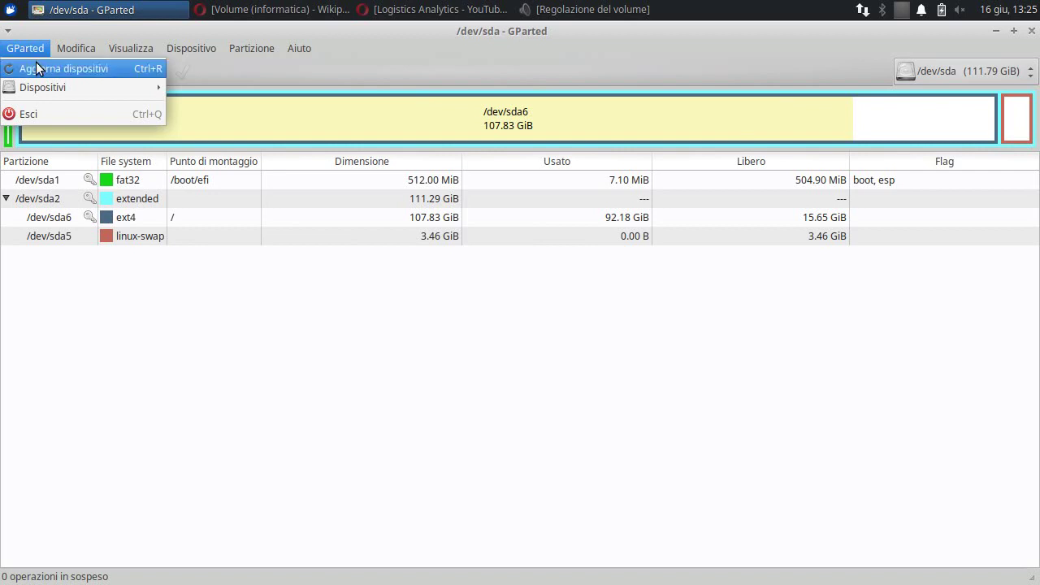
left_click(992, 70)
left_click(991, 70)
left_click(991, 70)
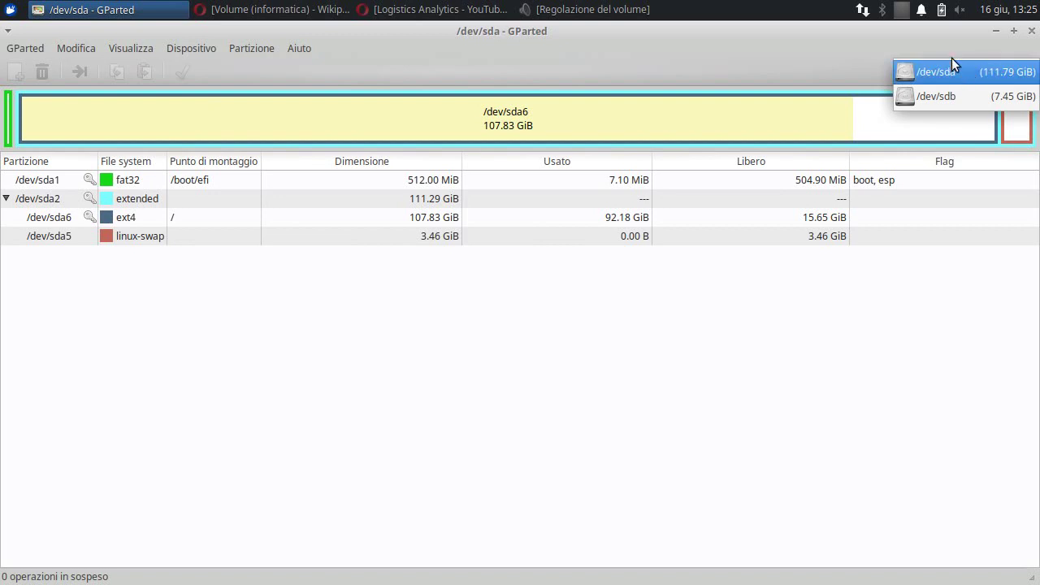
left_click(951, 64)
left_click(934, 68)
left_click(931, 47)
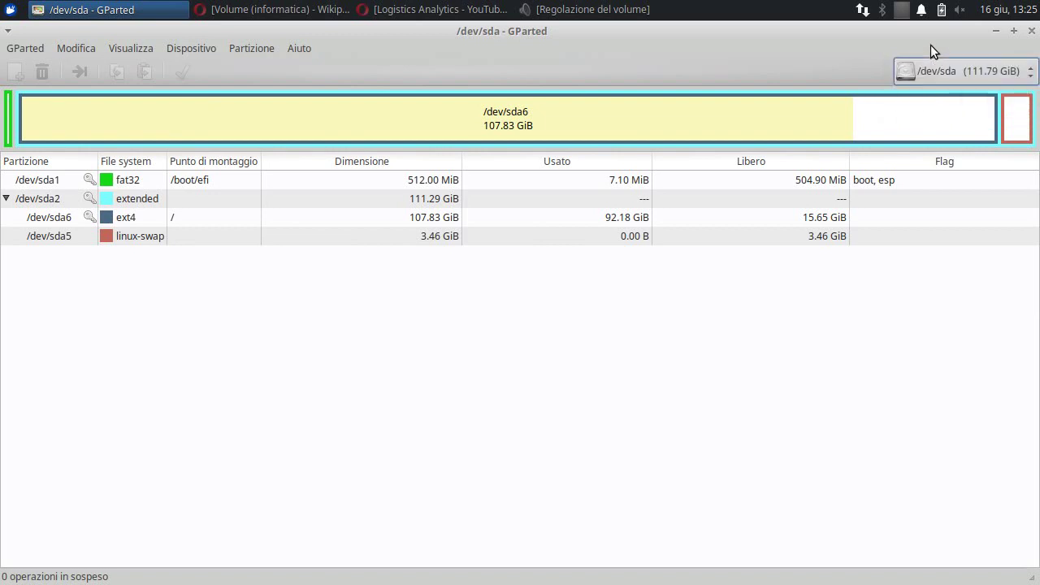
left_click(940, 68)
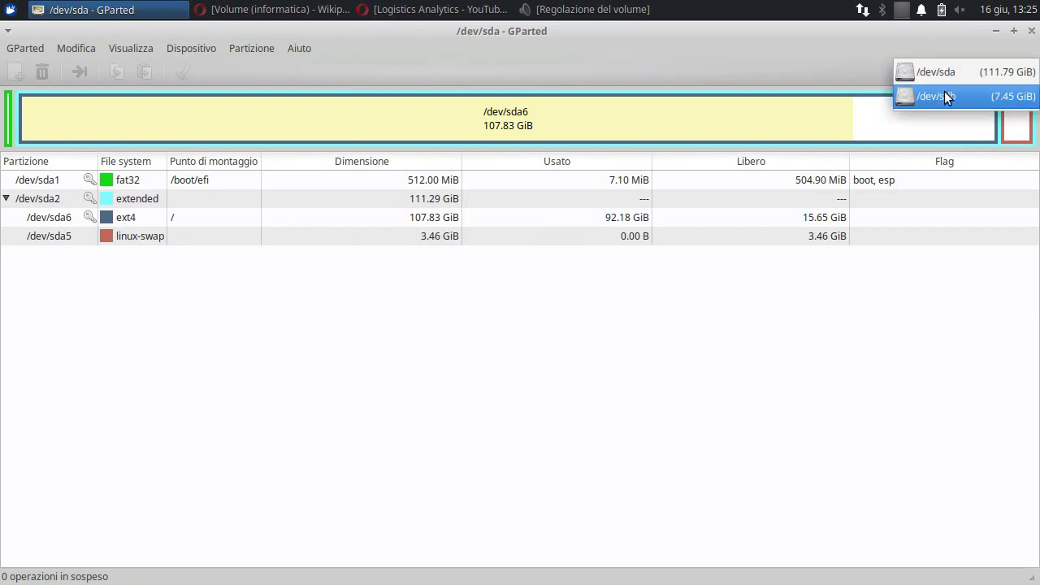
left_click(946, 96)
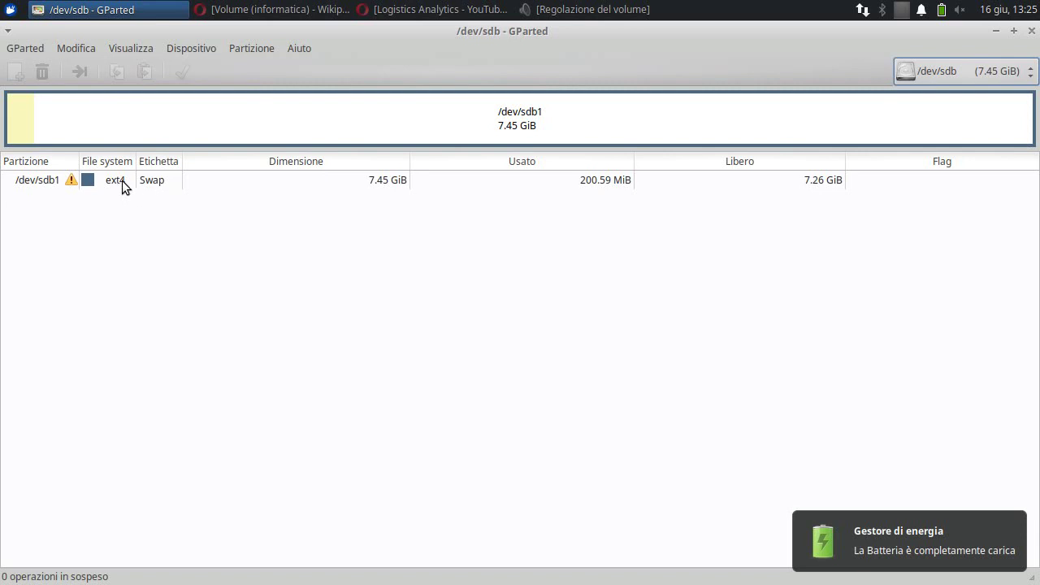
- Queue the deletion of the ext4 partition /dev/sdb1 labelled Swap
left_click(159, 186)
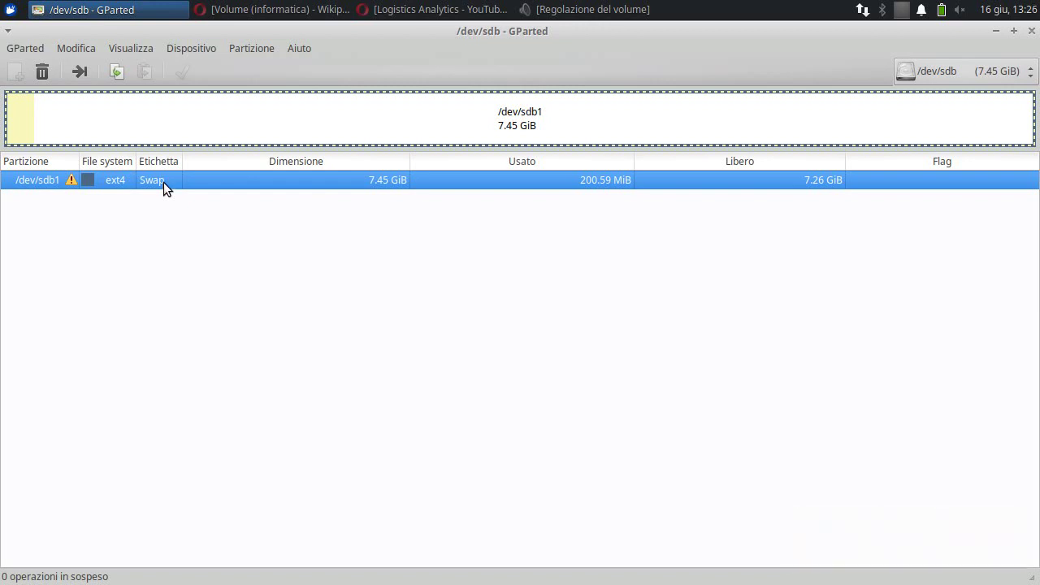
right_click(145, 177)
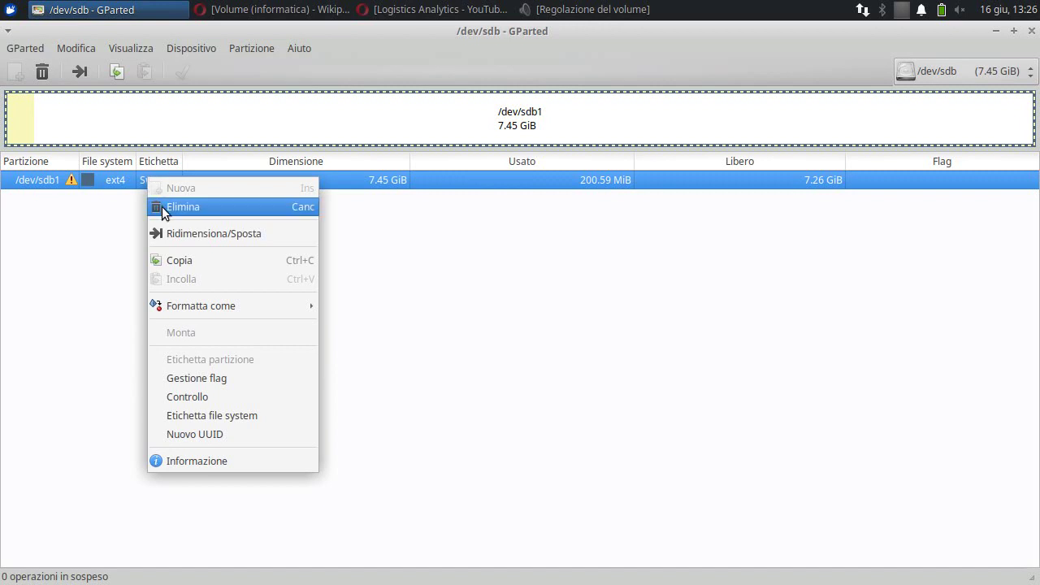
left_click(164, 208)
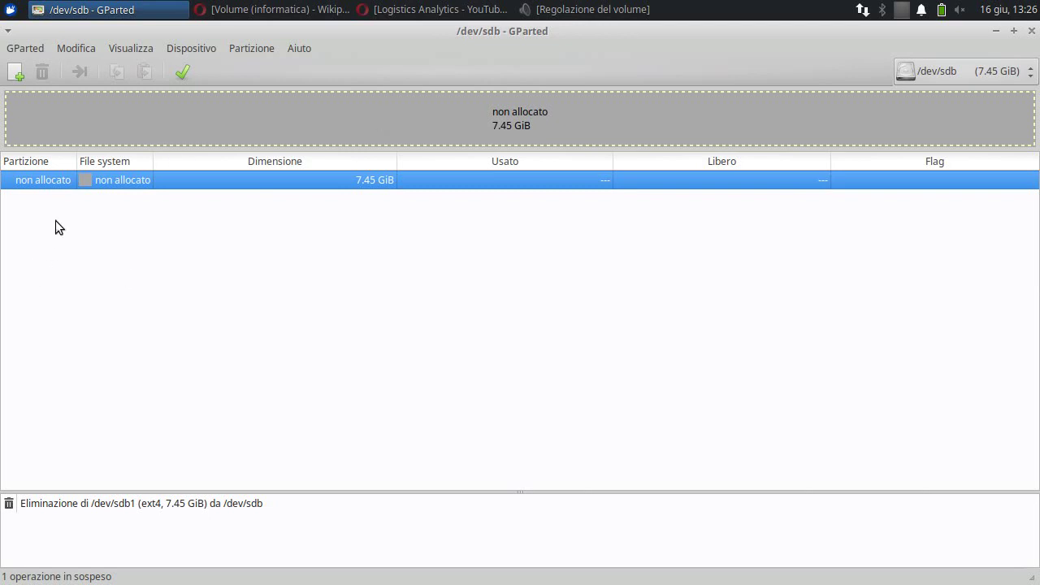
- Add a new primary fat32 partition labelled Documenti using all the unallocated space on /dev/sdb, and select it
right_click(120, 178)
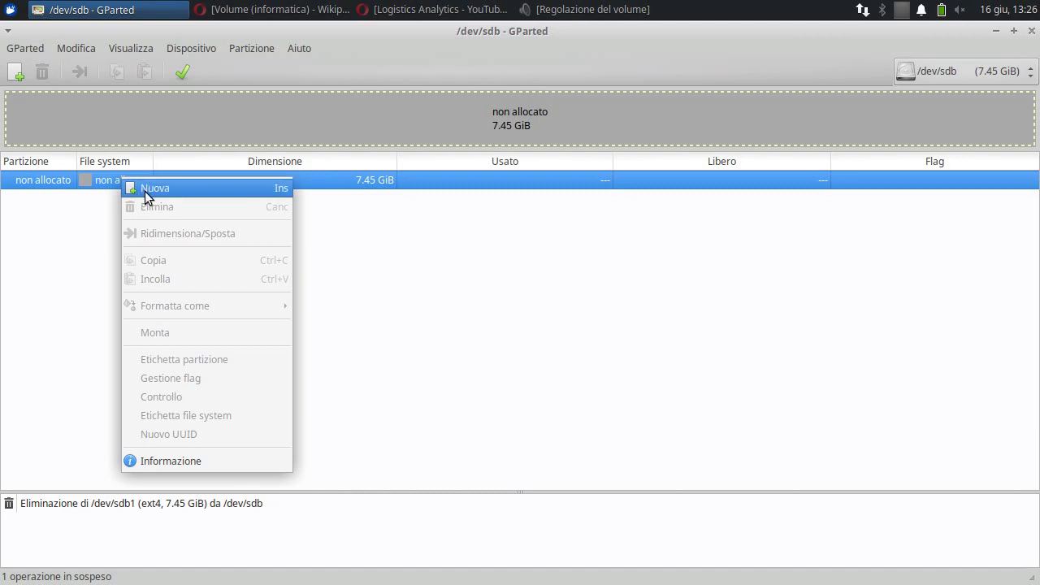
left_click(145, 191)
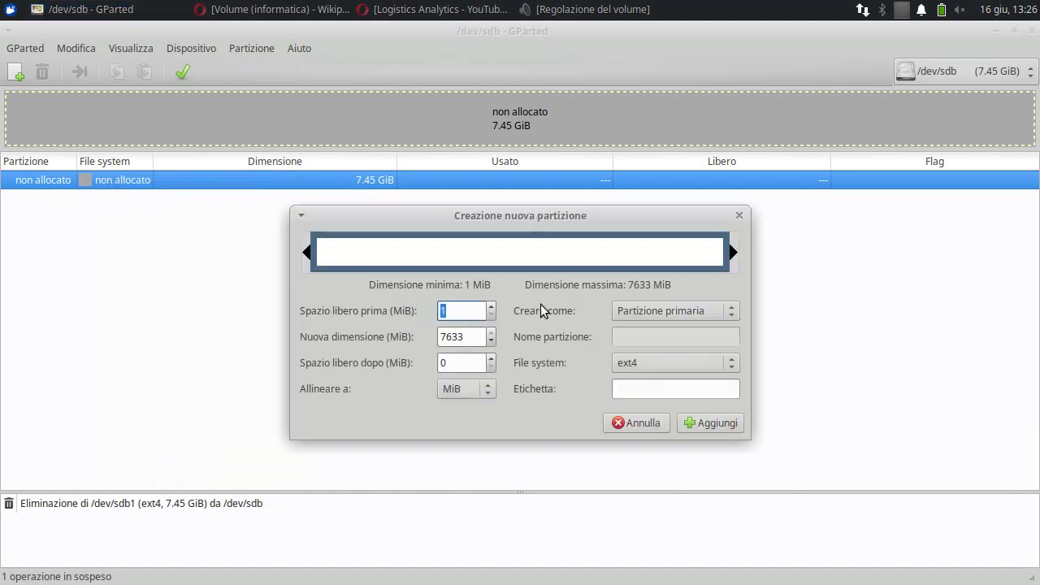
left_click(661, 363)
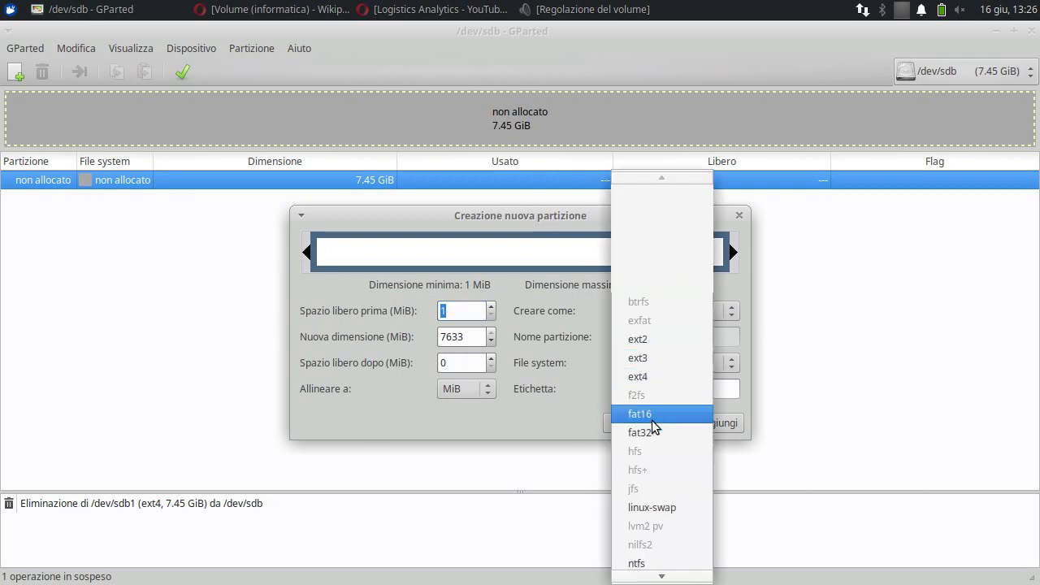
left_click(651, 431)
left_click(650, 390)
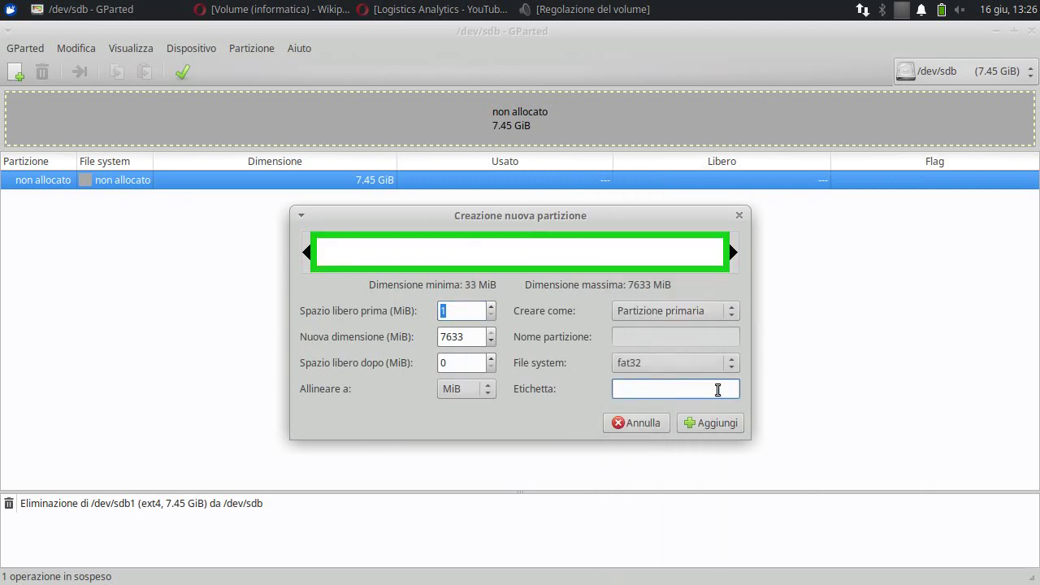
type("Documenti")
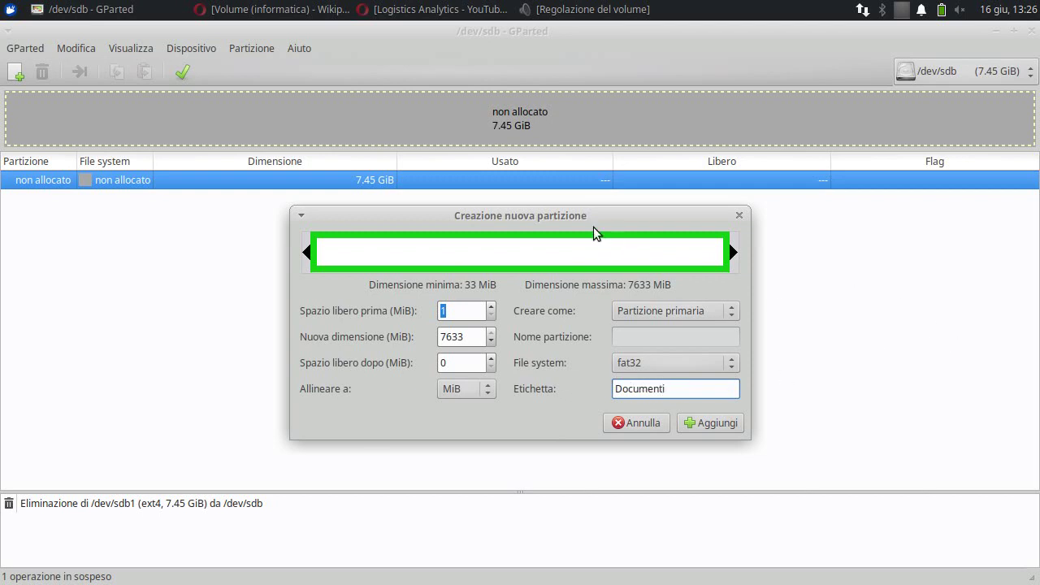
left_click_drag(591, 213, 600, 208)
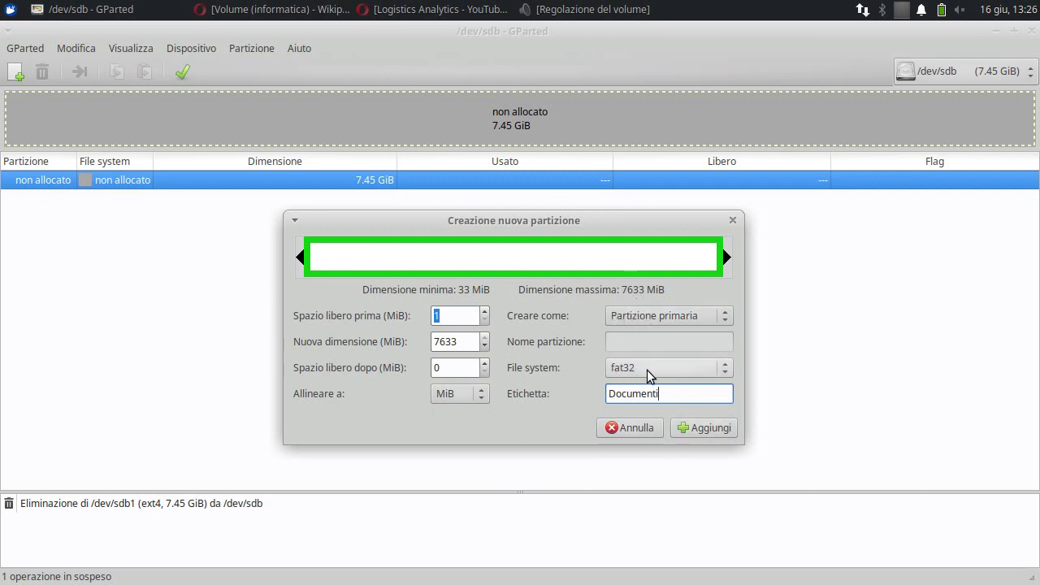
left_click(699, 429)
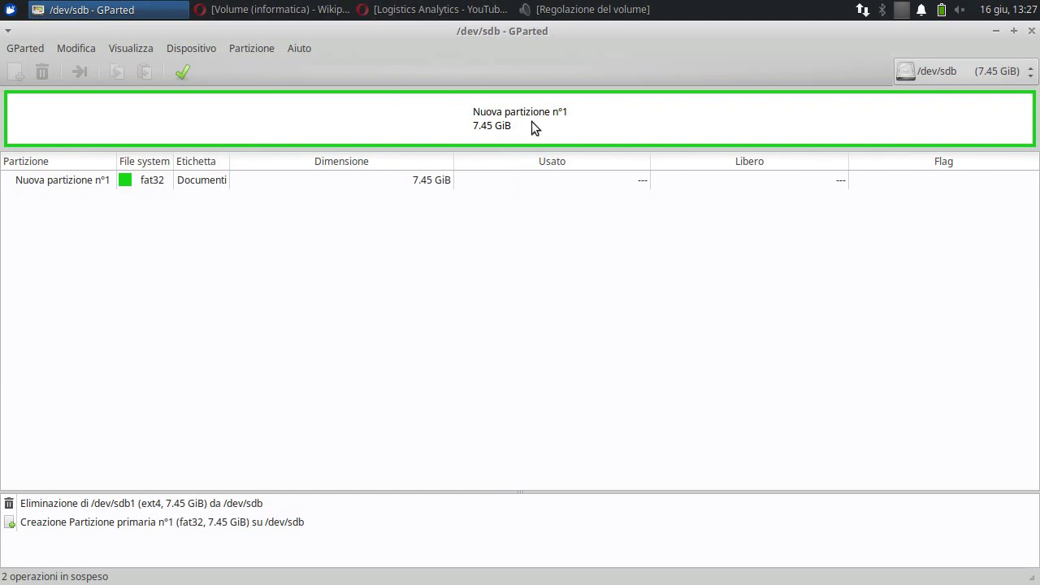
left_click(158, 186)
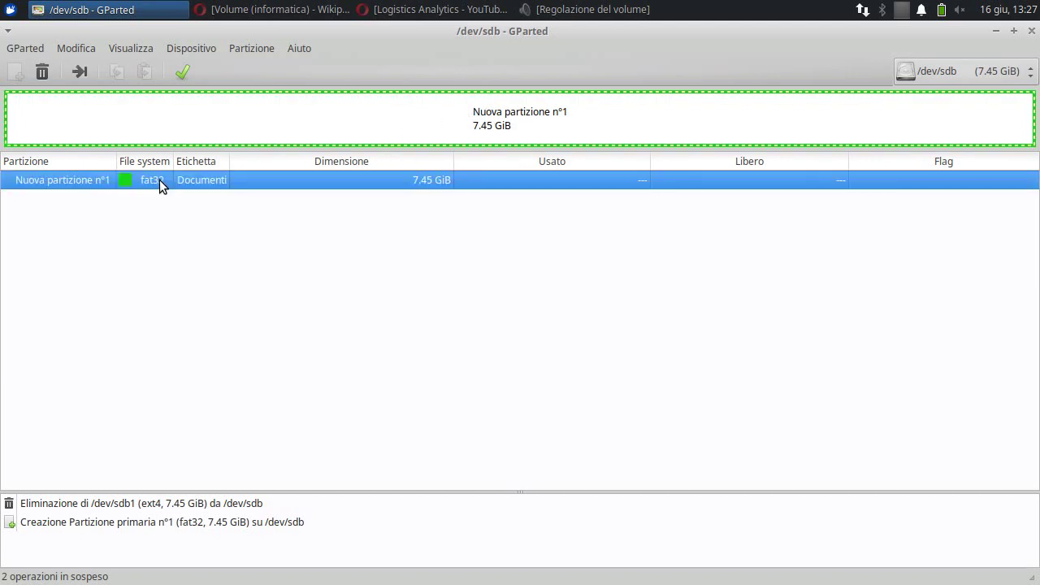
- Resize the new fat32 partition labelled Documenti to 4000 MiB, leaving the remaining space after it unallocated
right_click(160, 181)
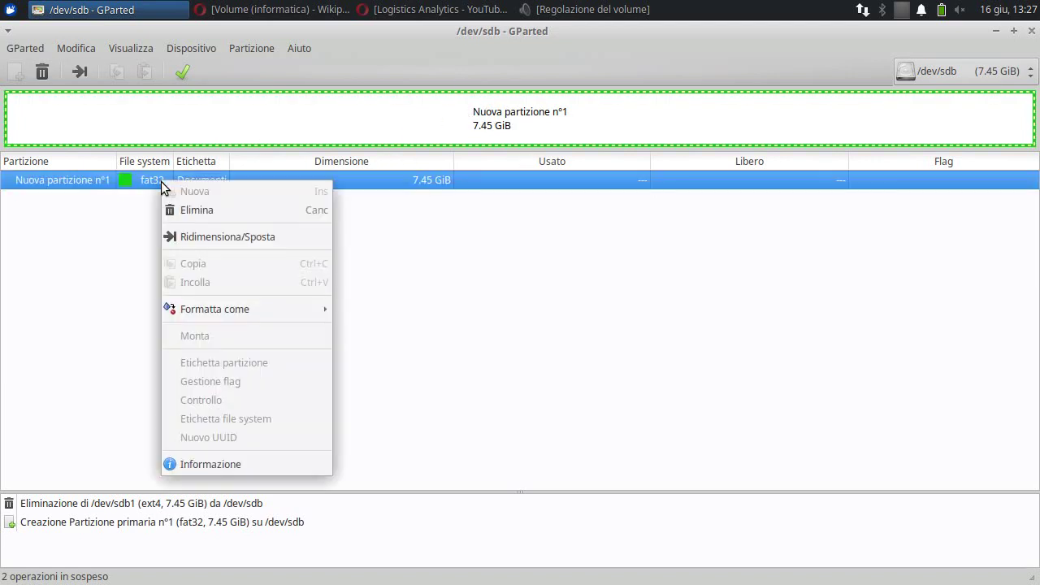
left_click(184, 236)
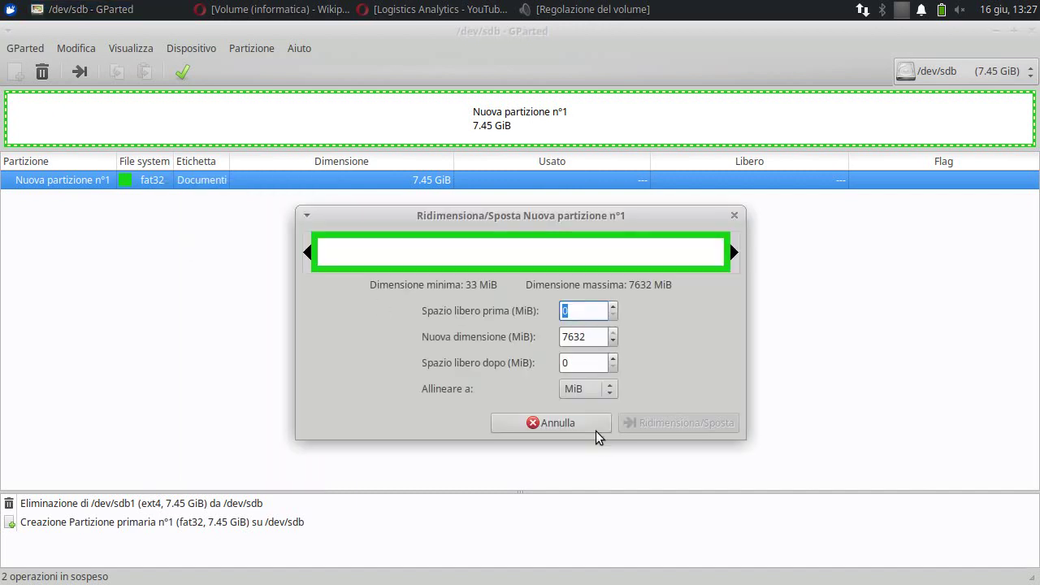
left_click_drag(565, 214, 519, 216)
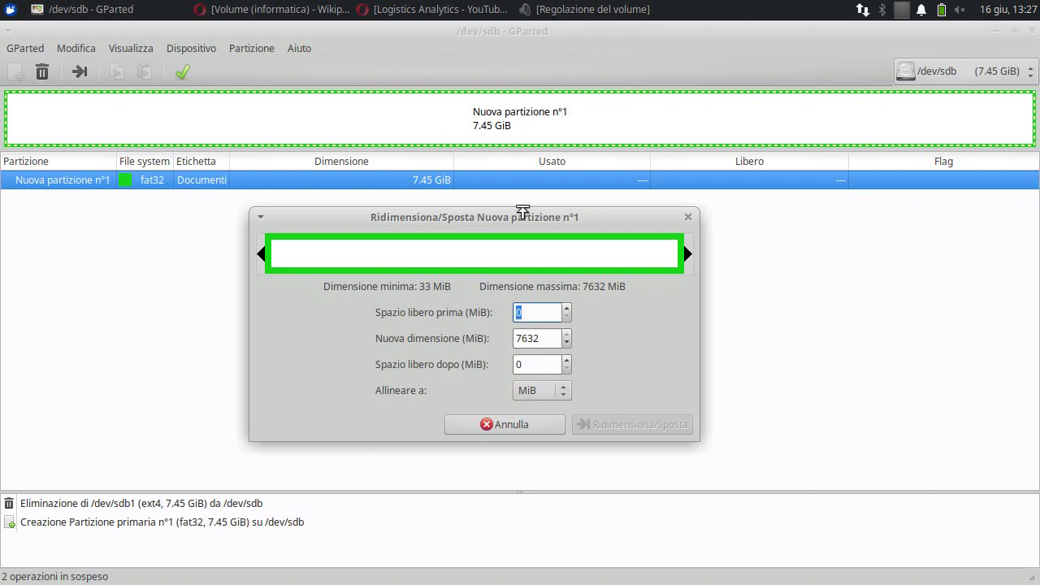
double_click(548, 342)
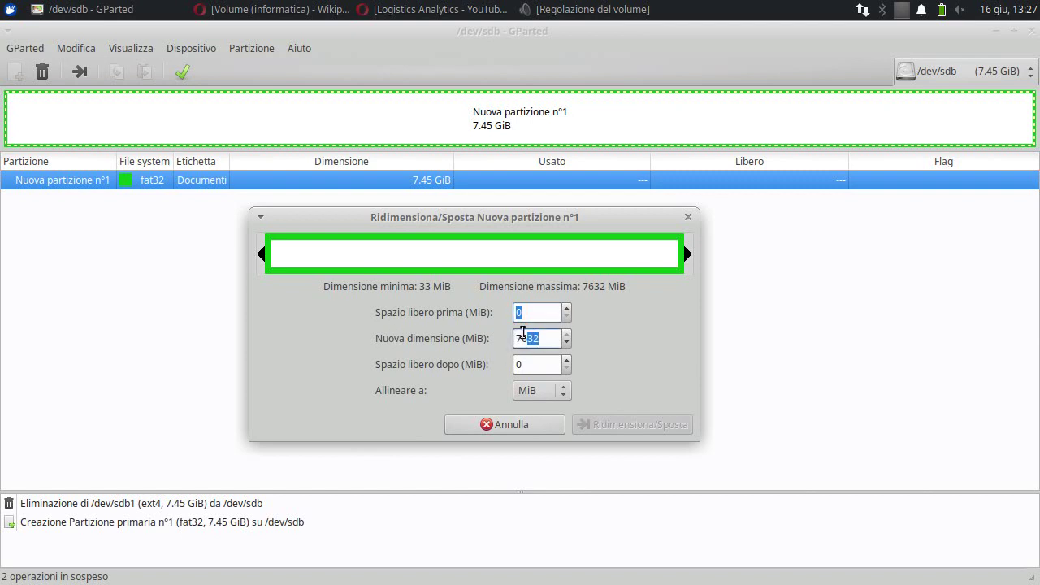
type("4000")
key("Tab")
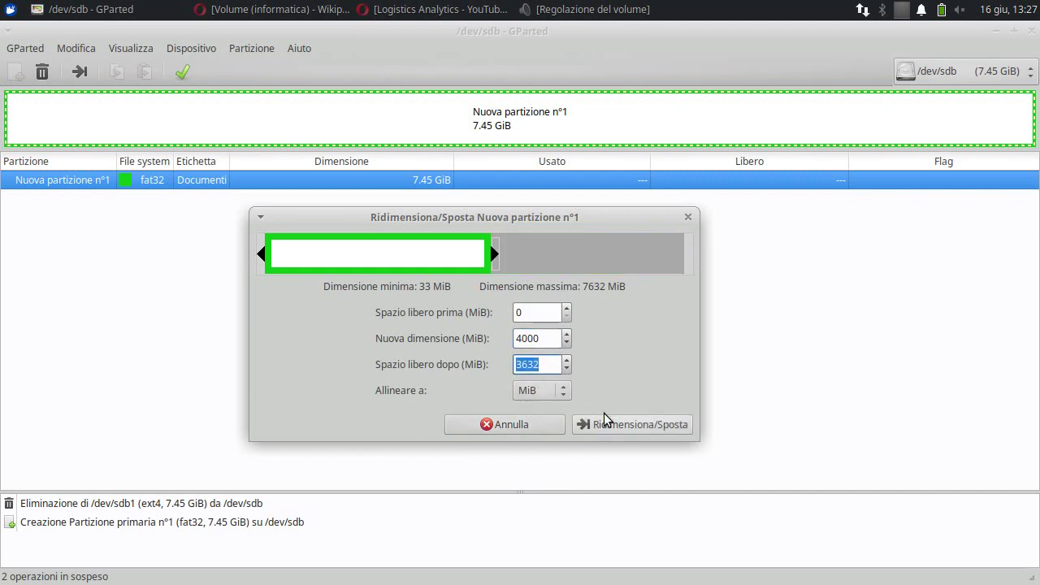
left_click(622, 427)
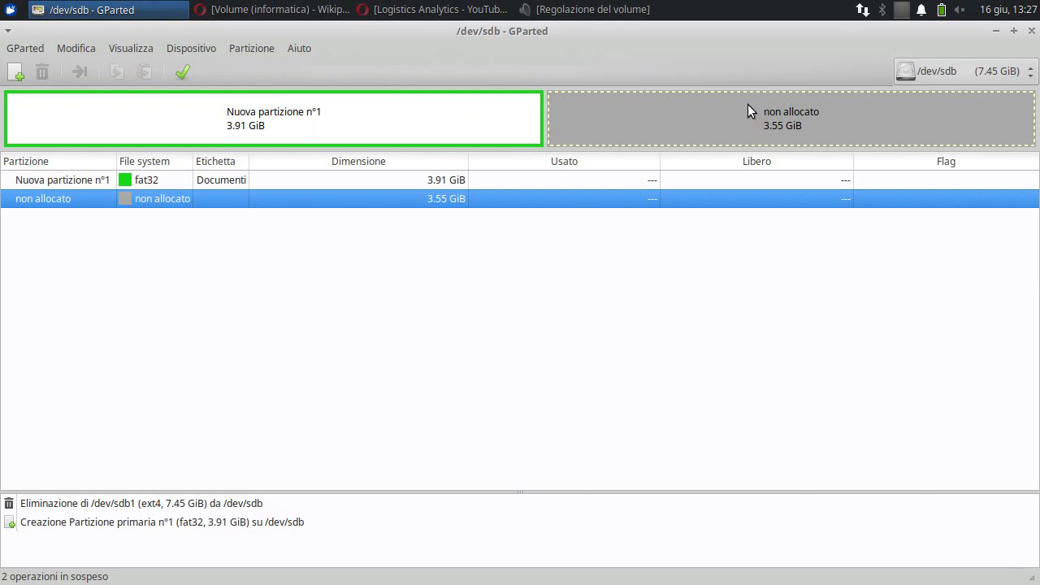
- Add a second primary fat32 partition labelled Sistema using all the remaining unallocated space on /dev/sdb
right_click(144, 204)
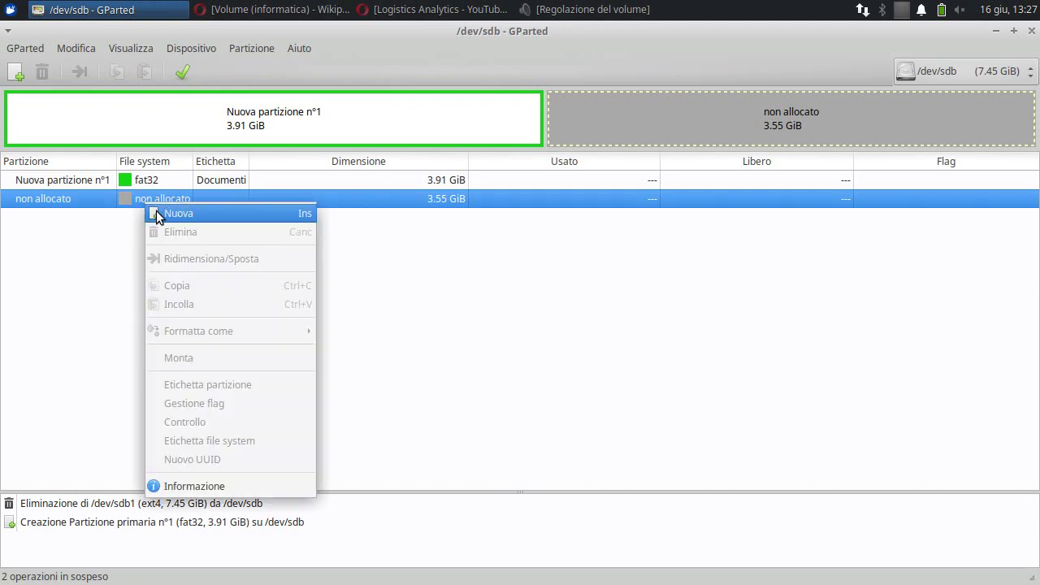
left_click(156, 211)
left_click(655, 369)
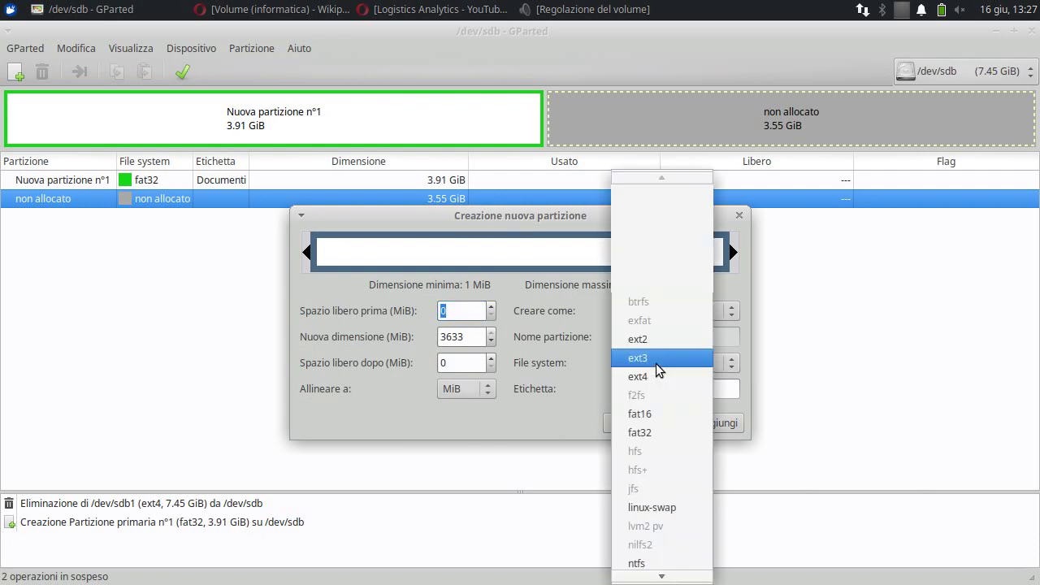
left_click(654, 433)
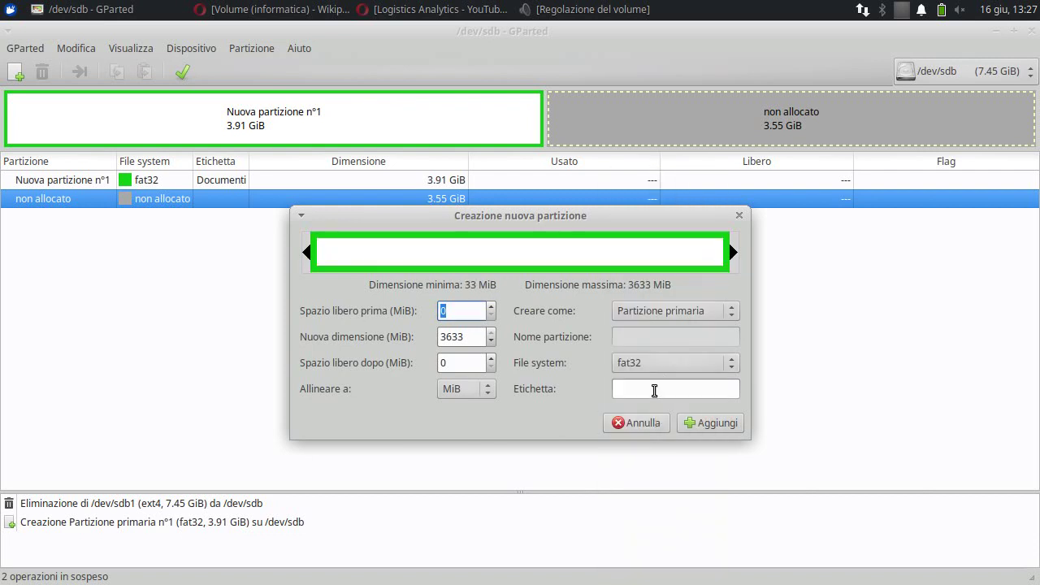
left_click(654, 391)
type("Sistema")
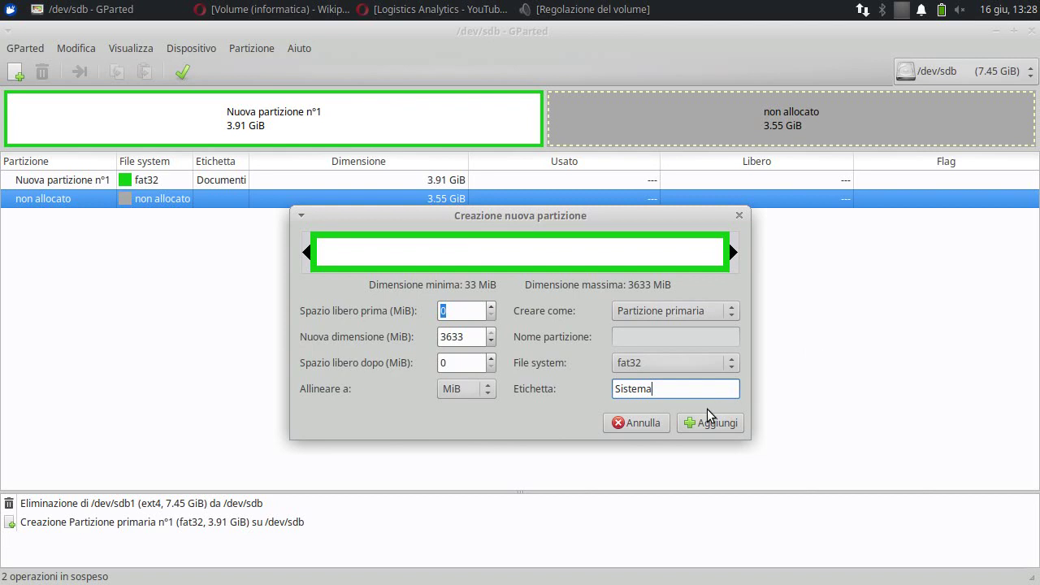
left_click(703, 425)
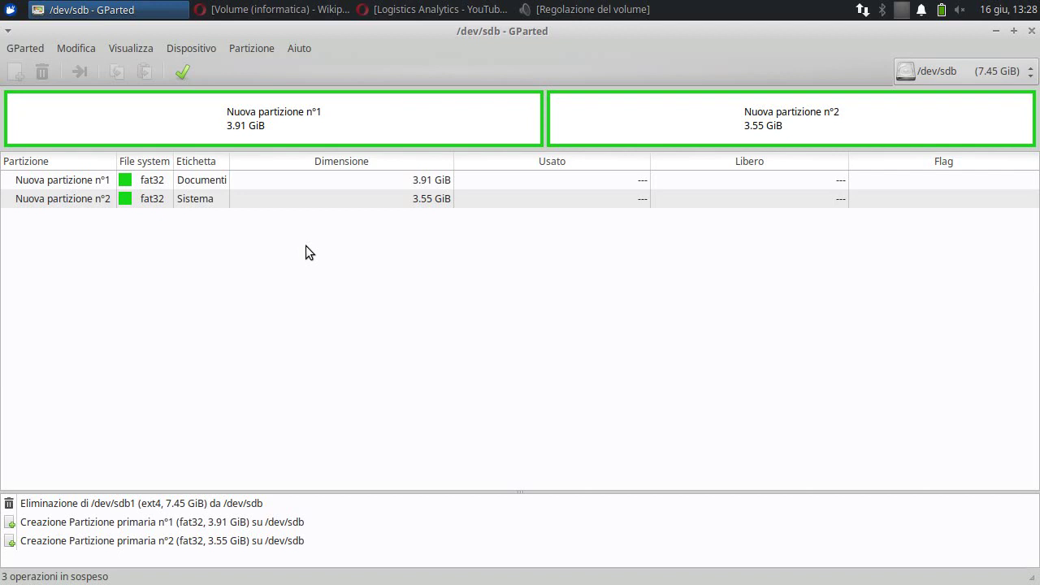
- Consult the Wikipedia article on the difference between volume and partition in the browser, and return to GParted
left_click(281, 9)
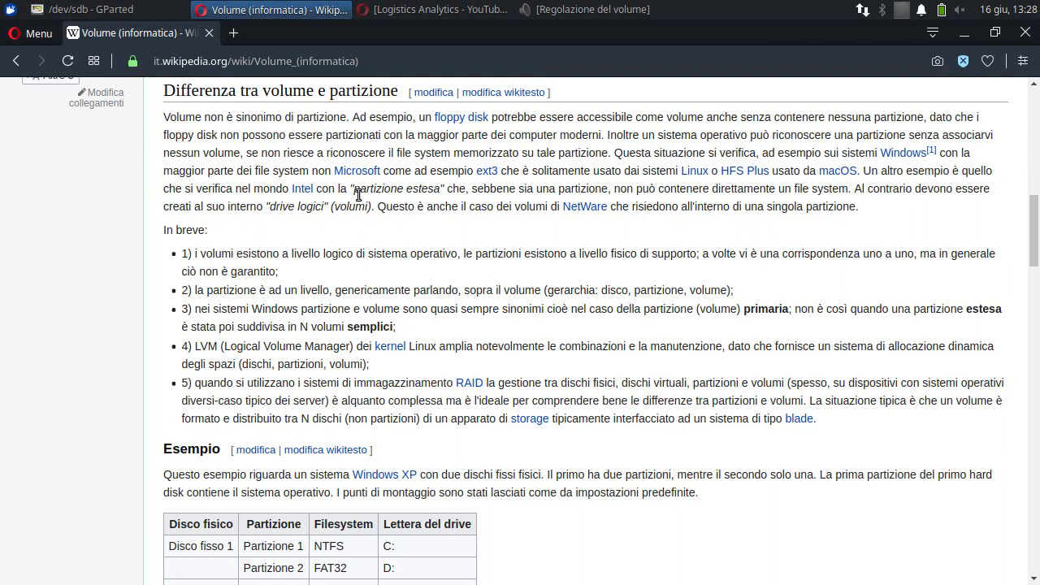
left_click(962, 33)
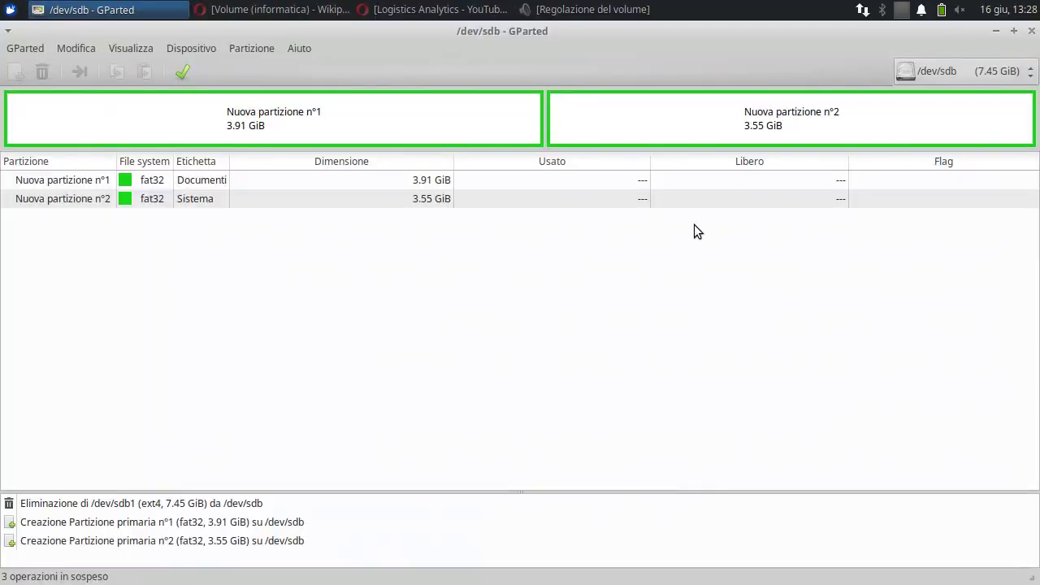
left_click(195, 201)
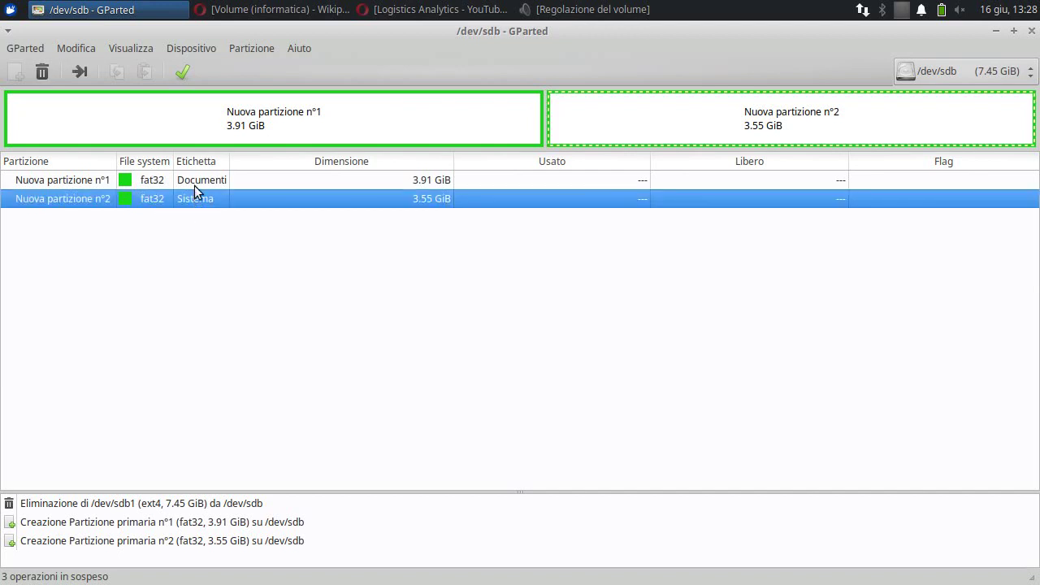
left_click(194, 181)
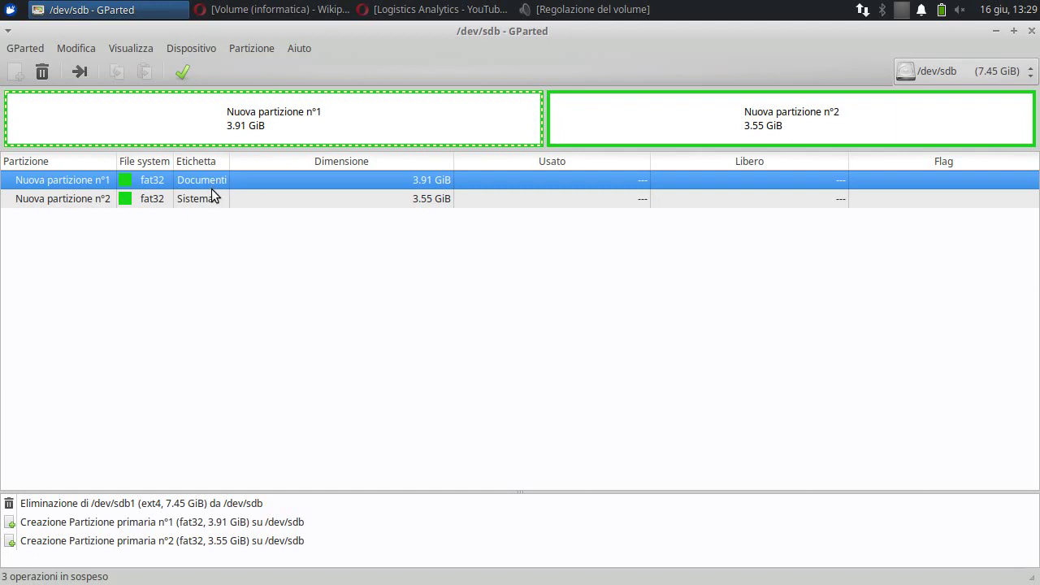
left_click(195, 203)
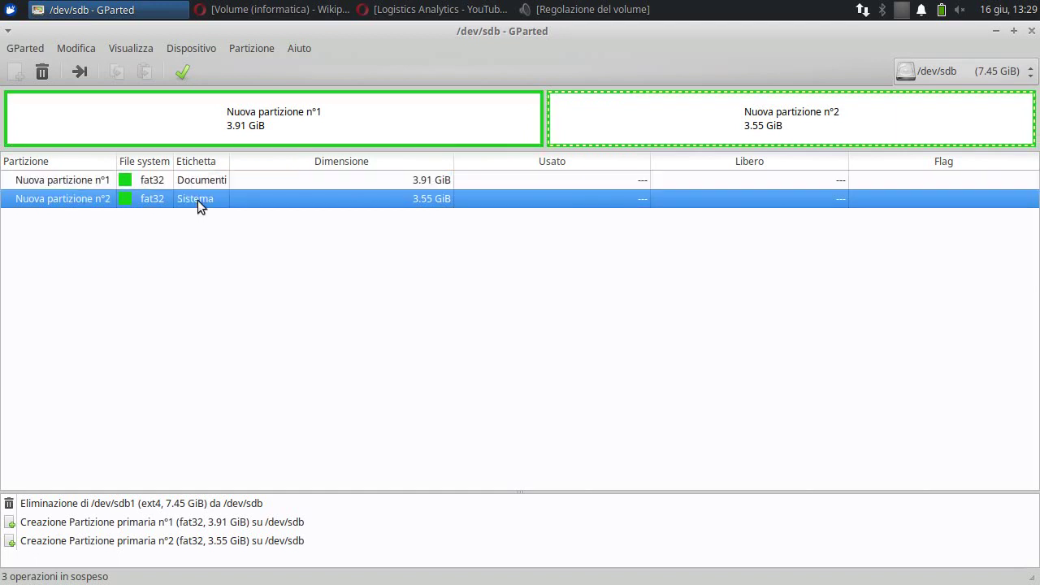
left_click(191, 180)
left_click(193, 199)
left_click(194, 181)
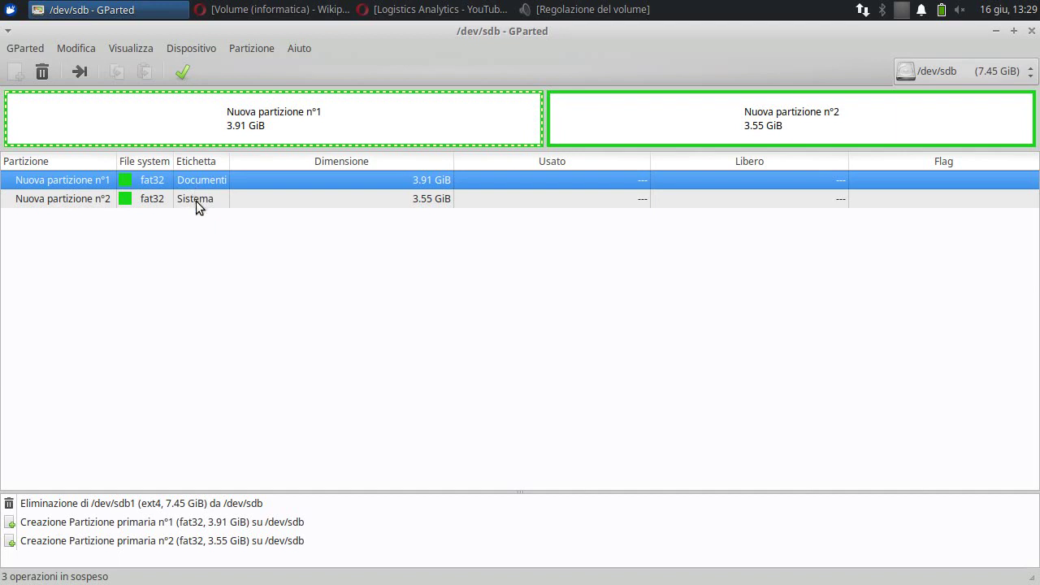
left_click(195, 201)
left_click(198, 184)
left_click(192, 200)
left_click(195, 183)
left_click(196, 199)
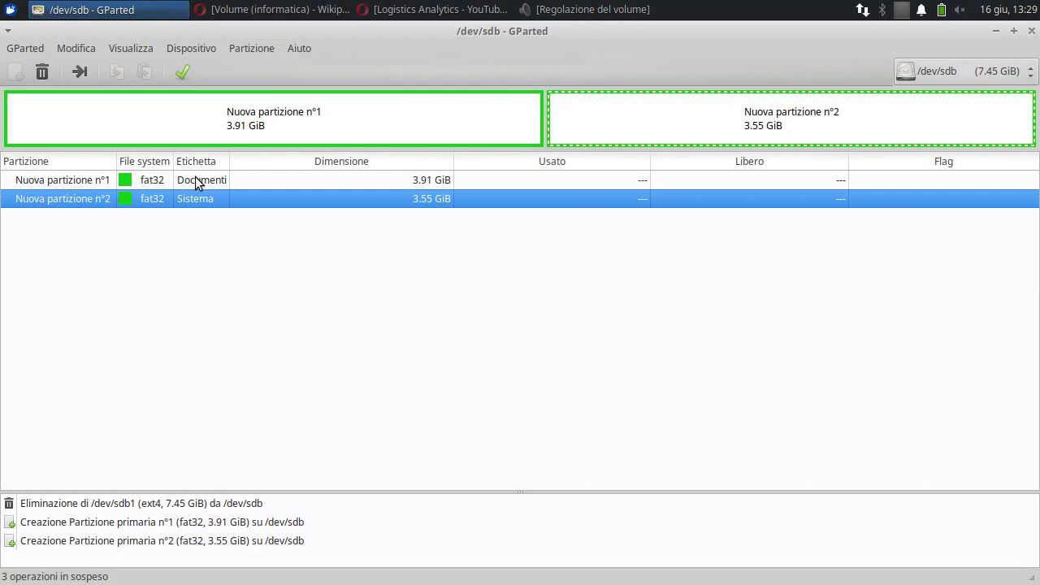
left_click(195, 179)
left_click(200, 199)
left_click(195, 181)
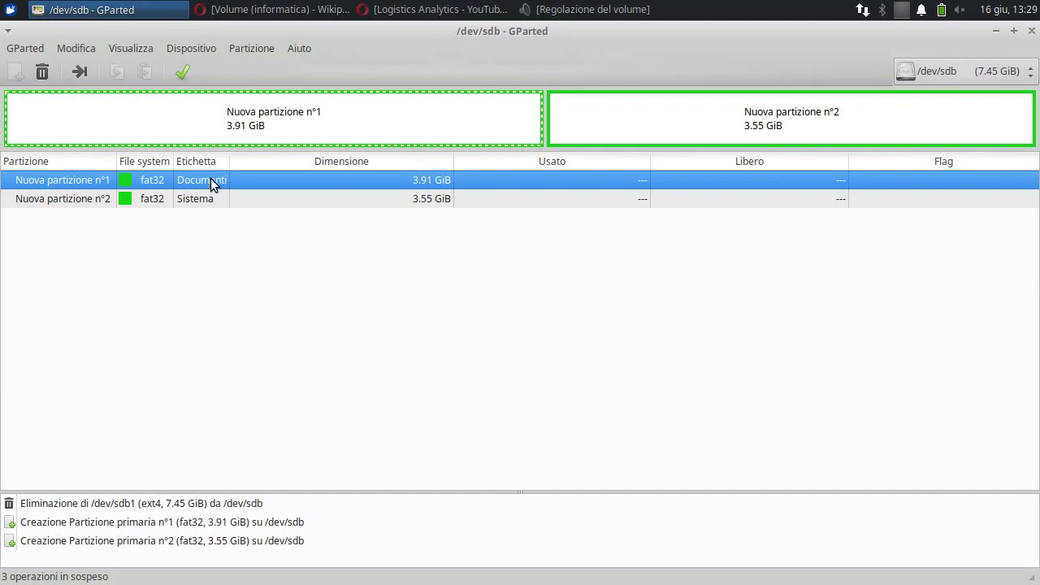
left_click(662, 120)
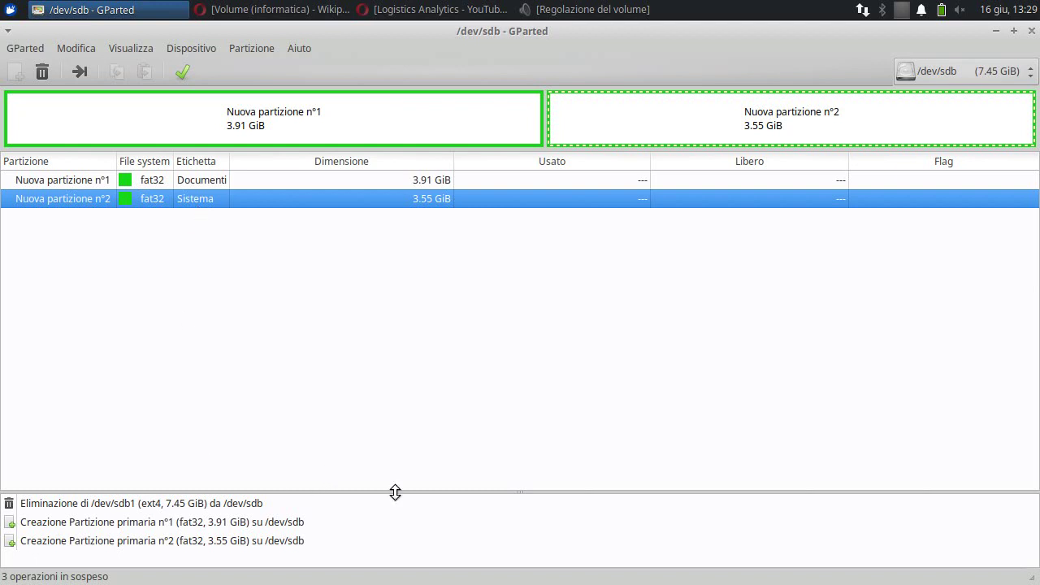
- Enlarge the list of pending operations and apply all the queued operations to /dev/sdb
left_click_drag(395, 493, 401, 329)
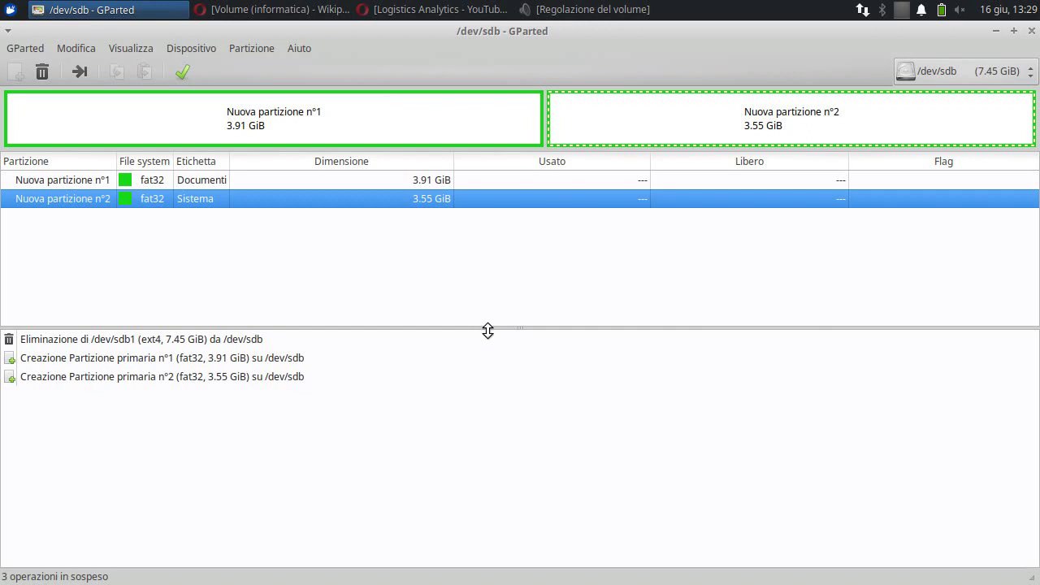
left_click_drag(487, 329, 487, 348)
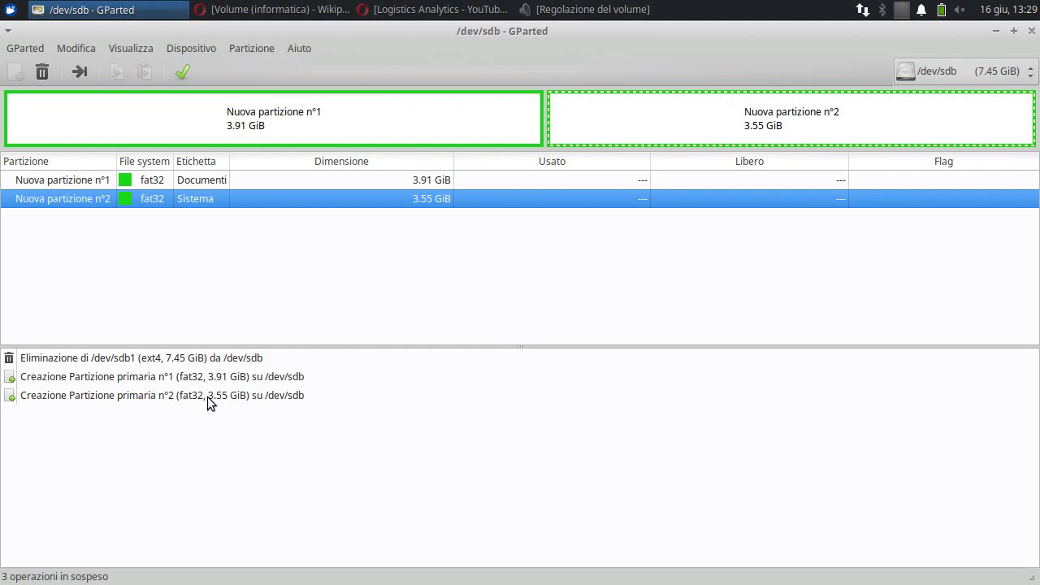
left_click(183, 73)
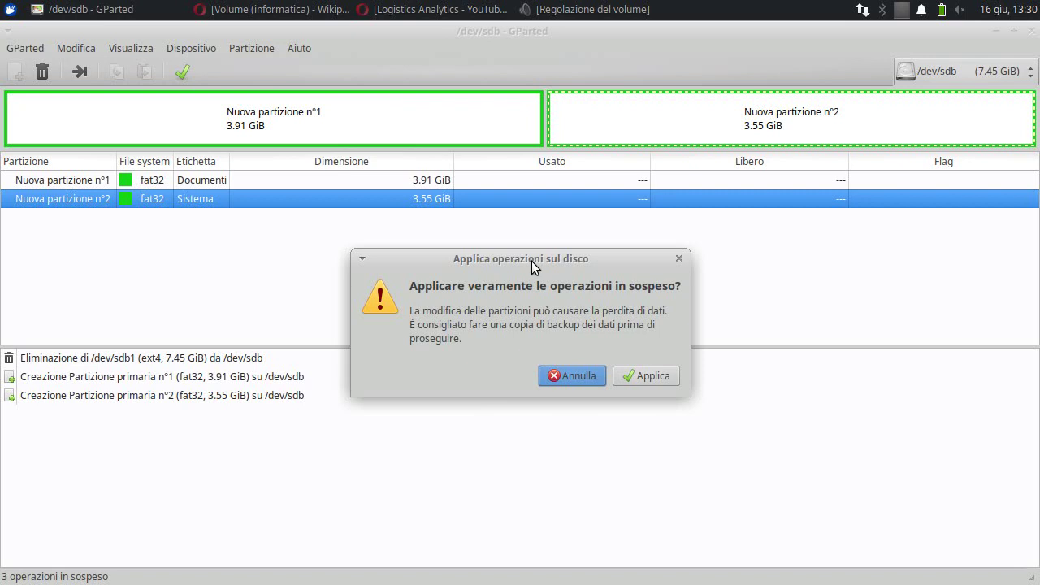
left_click_drag(531, 260, 461, 234)
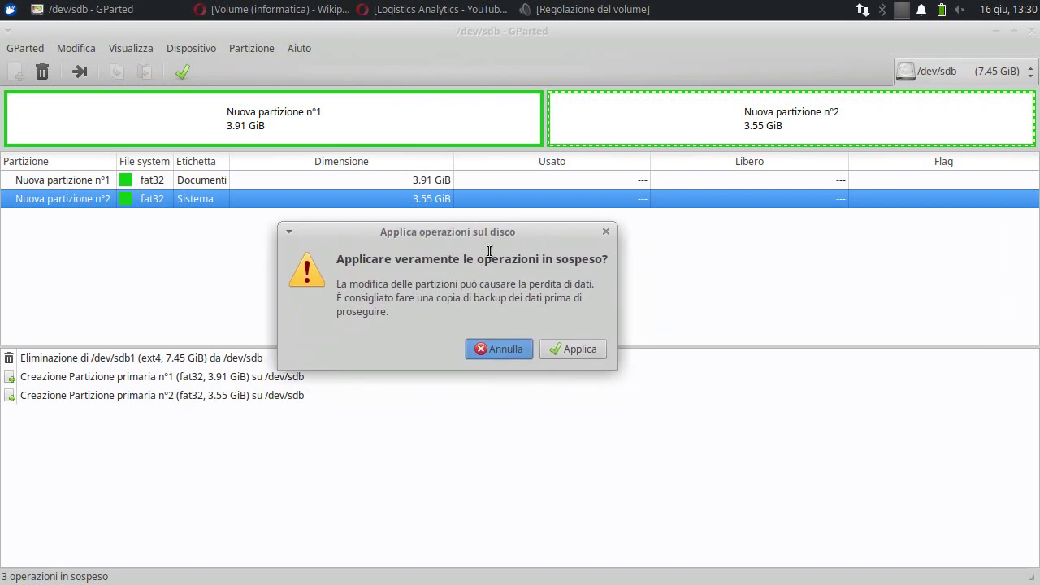
left_click_drag(496, 238, 533, 232)
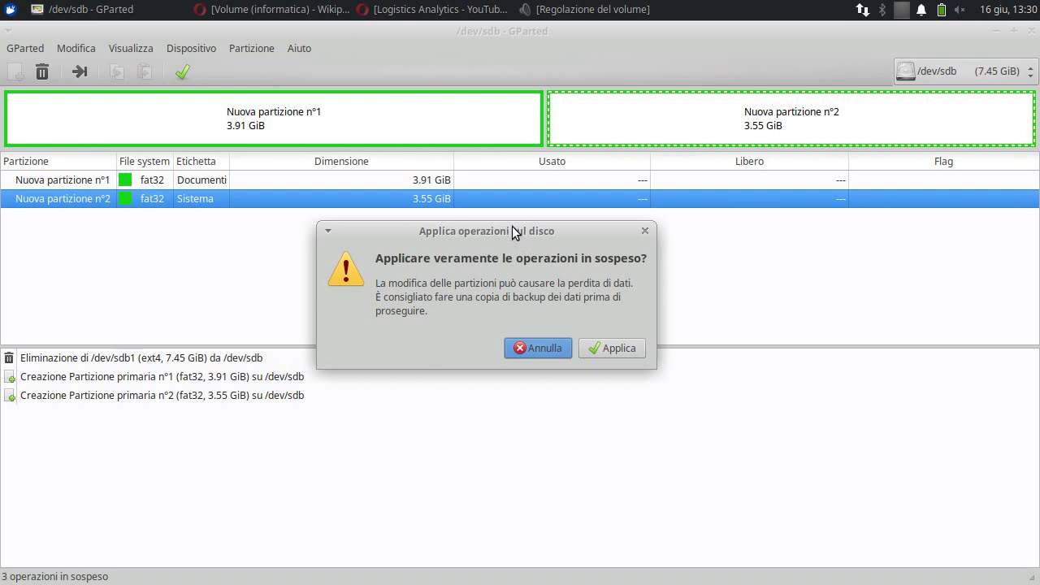
mouse_move(514, 231)
left_mouse_down()
mouse_move(520, 254)
mouse_move(513, 239)
left_mouse_up()
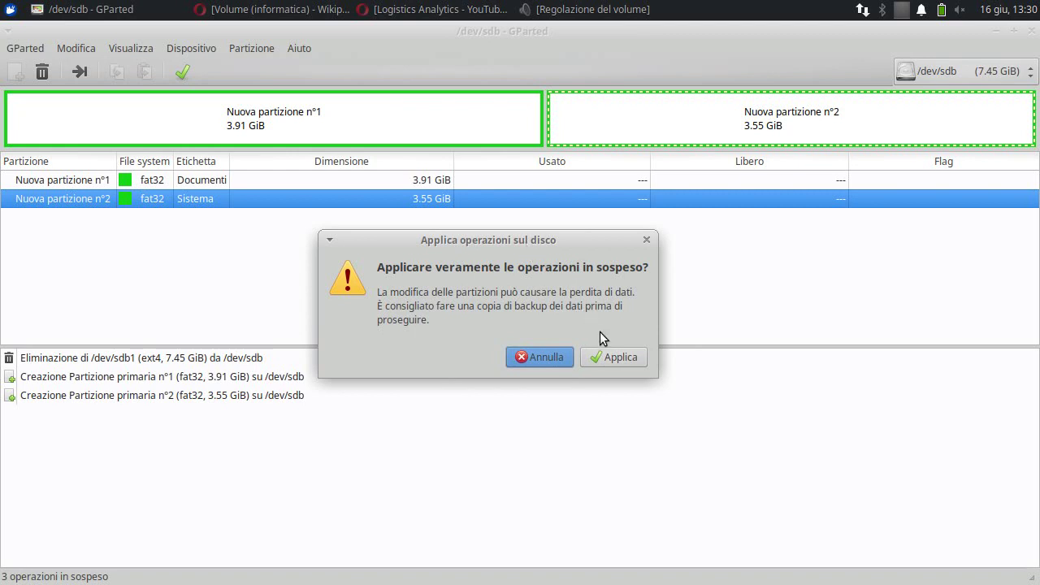
mouse_move(535, 235)
left_mouse_down()
mouse_move(542, 256)
mouse_move(547, 239)
left_mouse_up()
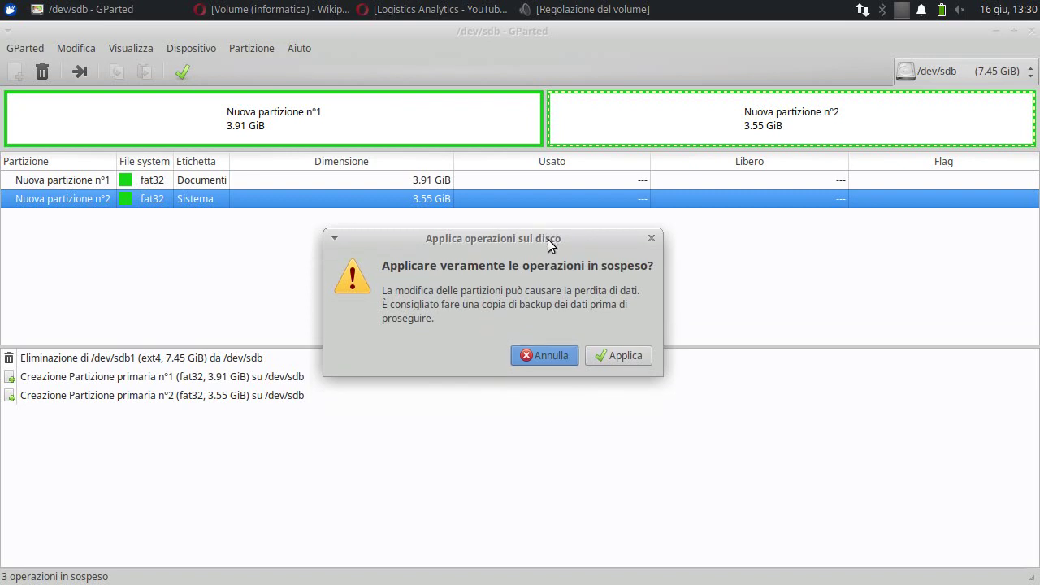
left_click(613, 356)
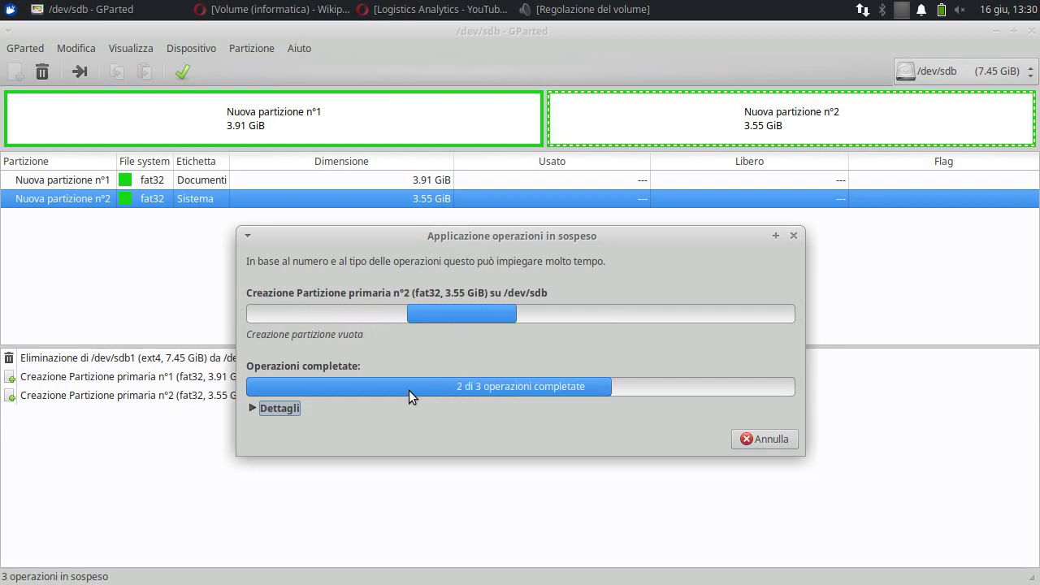
- Expand the details of the applied operations to review each one, and close the report
left_click(251, 408)
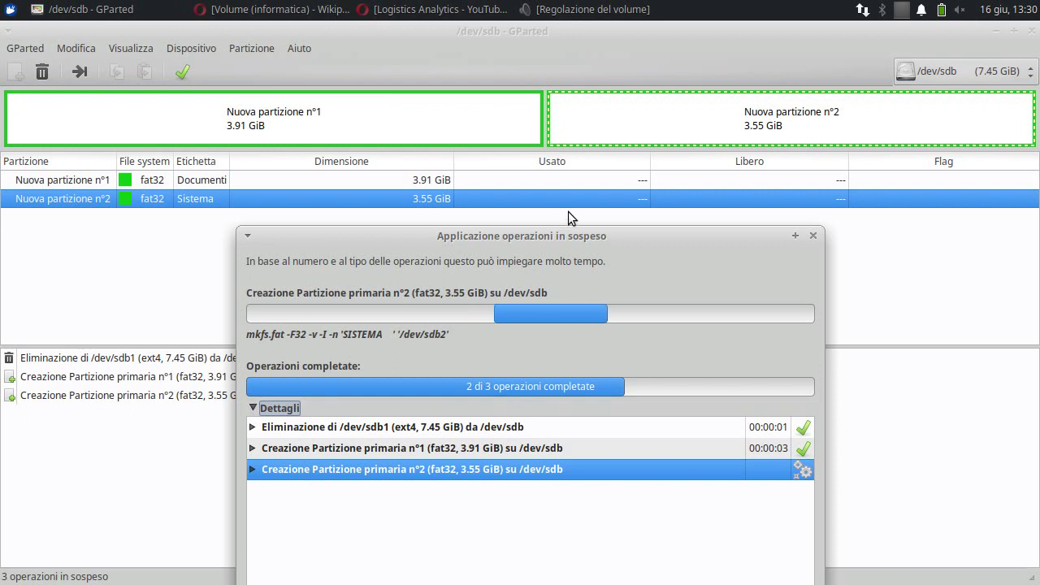
left_click_drag(576, 232, 542, 85)
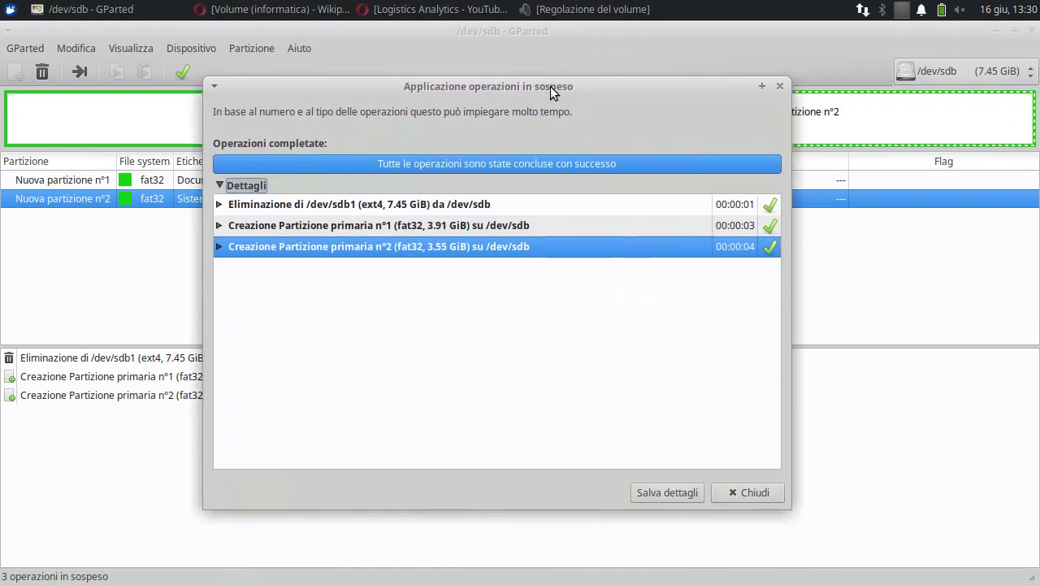
left_click_drag(550, 91, 676, 99)
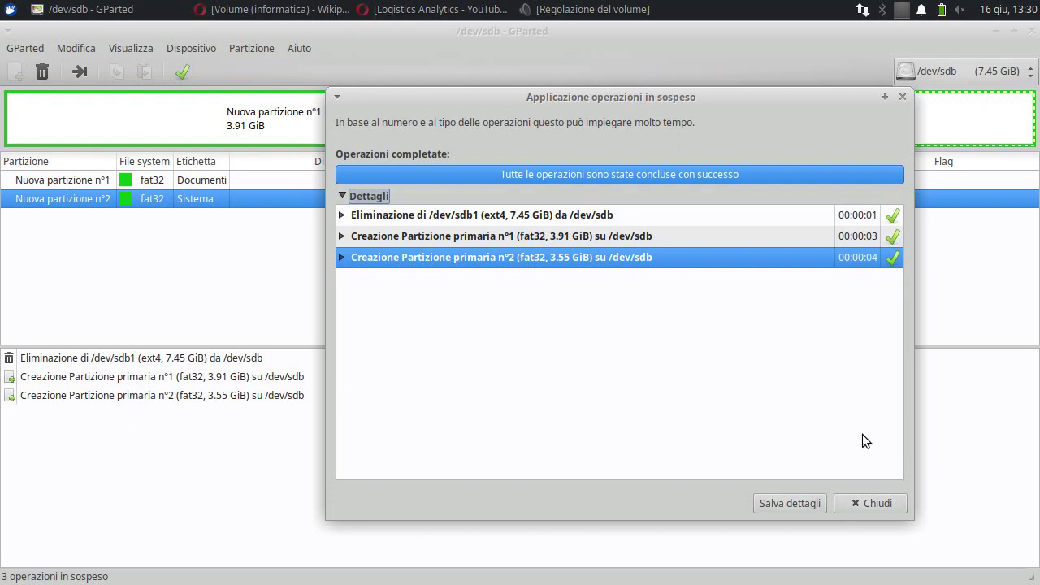
left_click(866, 501)
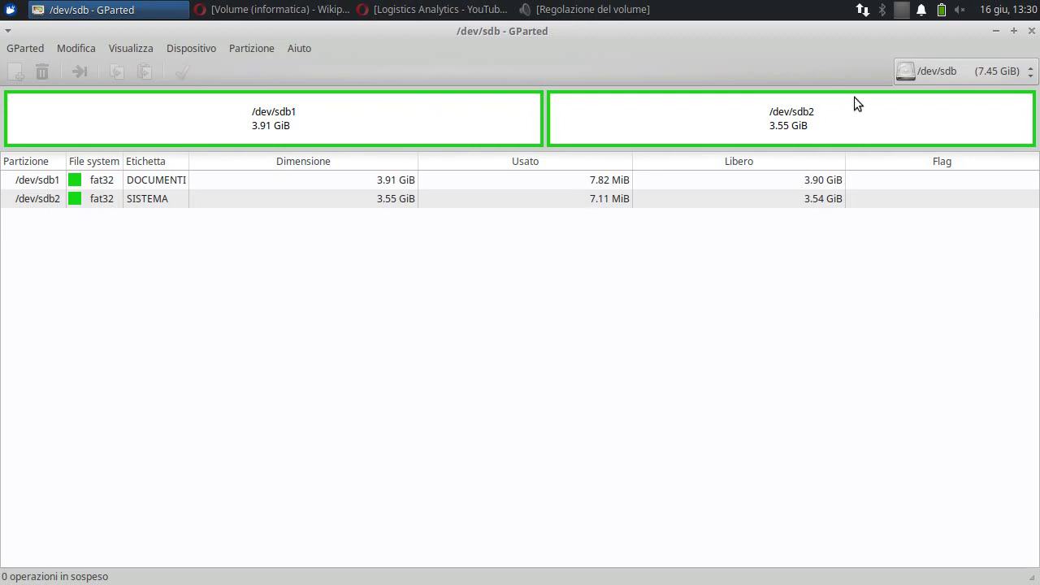
- Review the partition layout of /dev/sda, return to /dev/sdb to compare its partitions, and close GParted
left_click(920, 67)
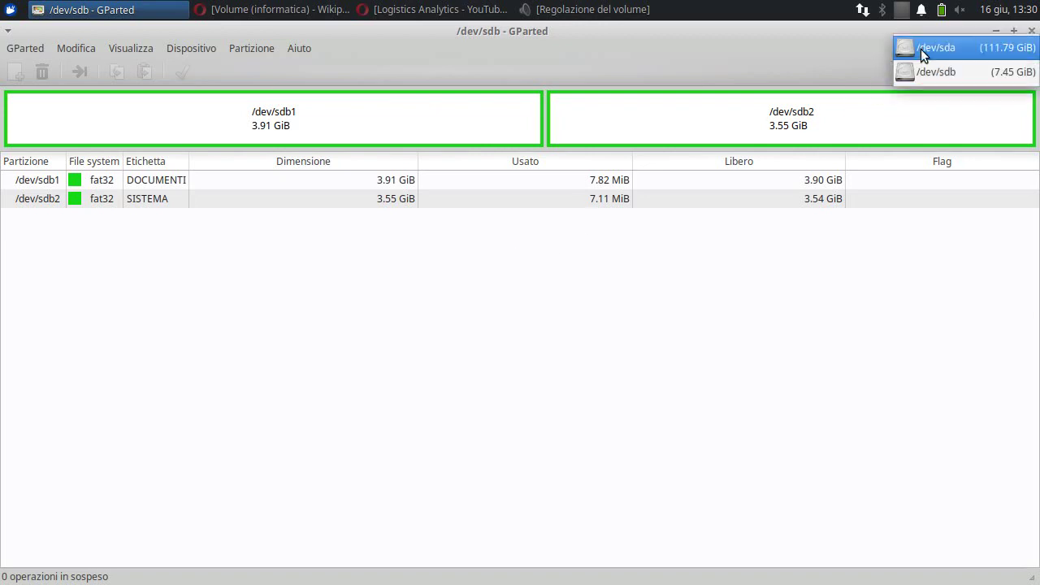
left_click(920, 48)
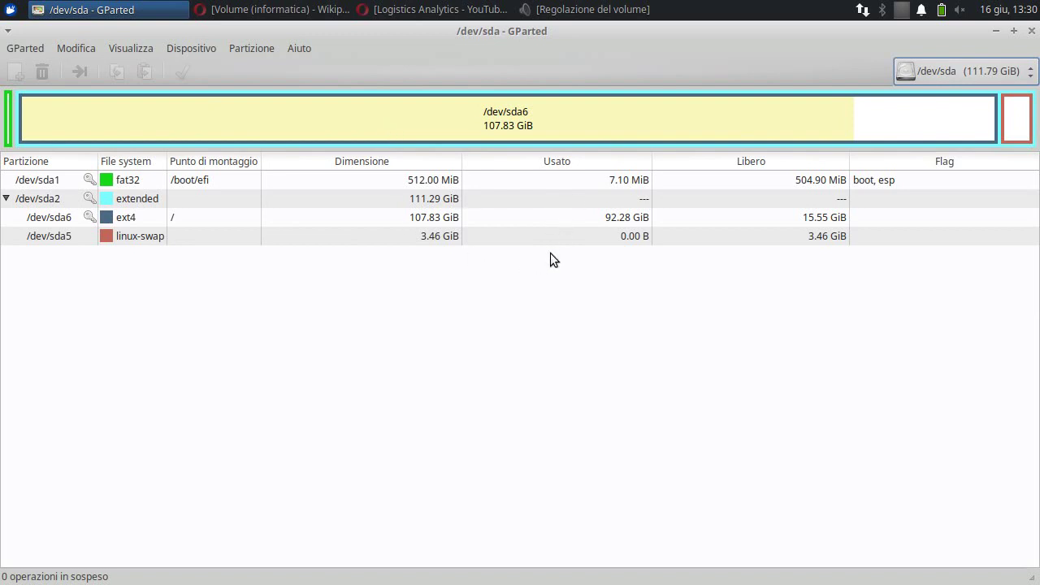
left_click(966, 69)
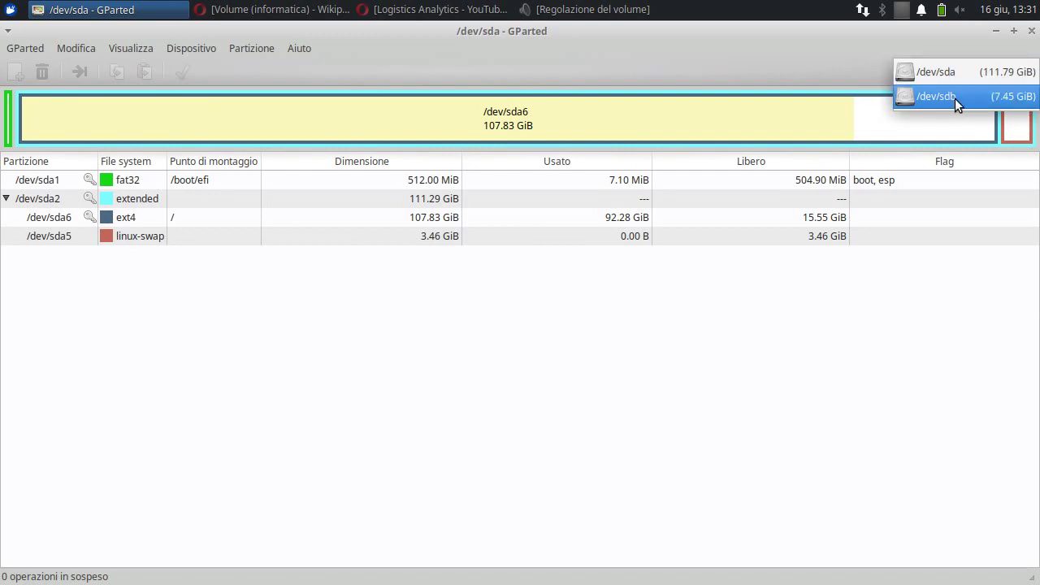
left_click(954, 98)
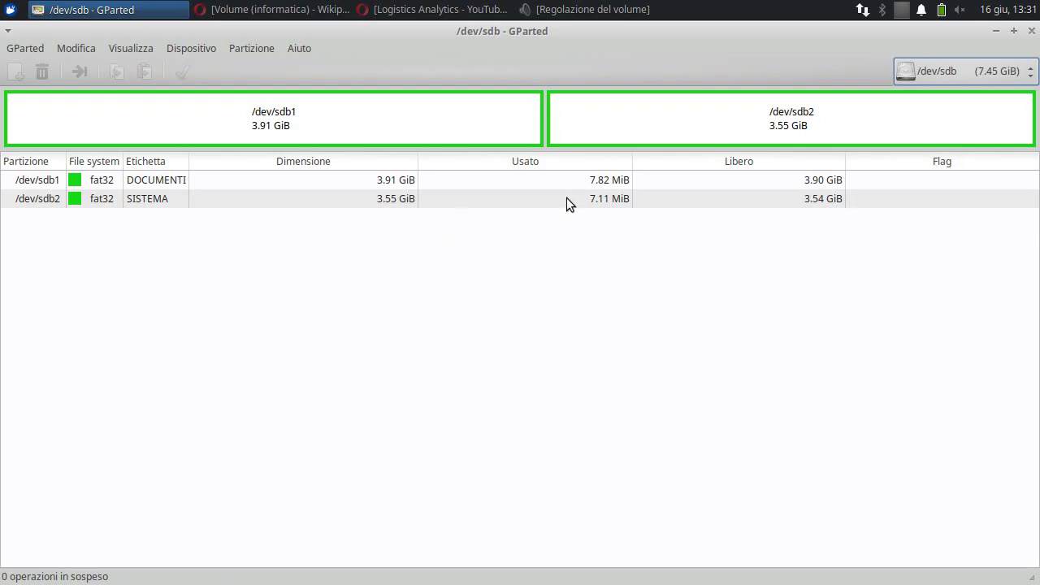
left_click(1033, 31)
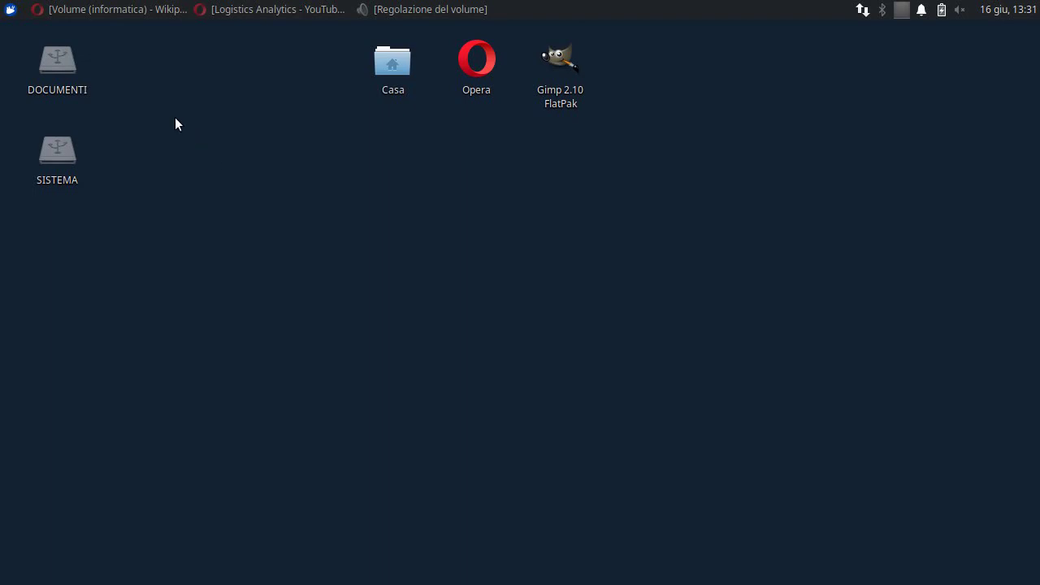
- Open the Casa folder from the desktop in the file manager, and mount and open the DOCUMENTI and SISTEMA volumes
left_click_drag(139, 38, 121, 192)
left_click(393, 72)
double_click(393, 70)
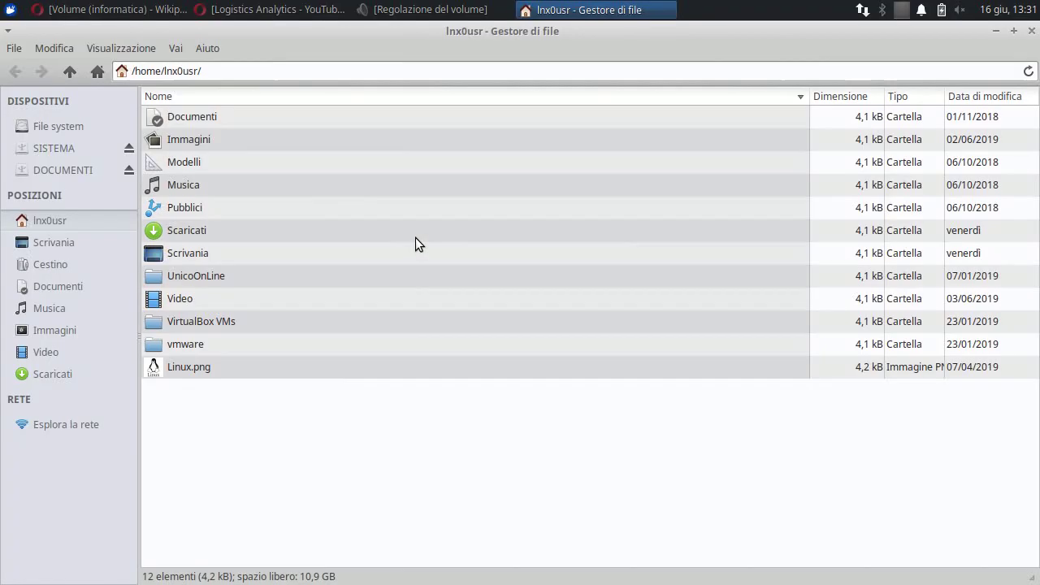
left_click(57, 147)
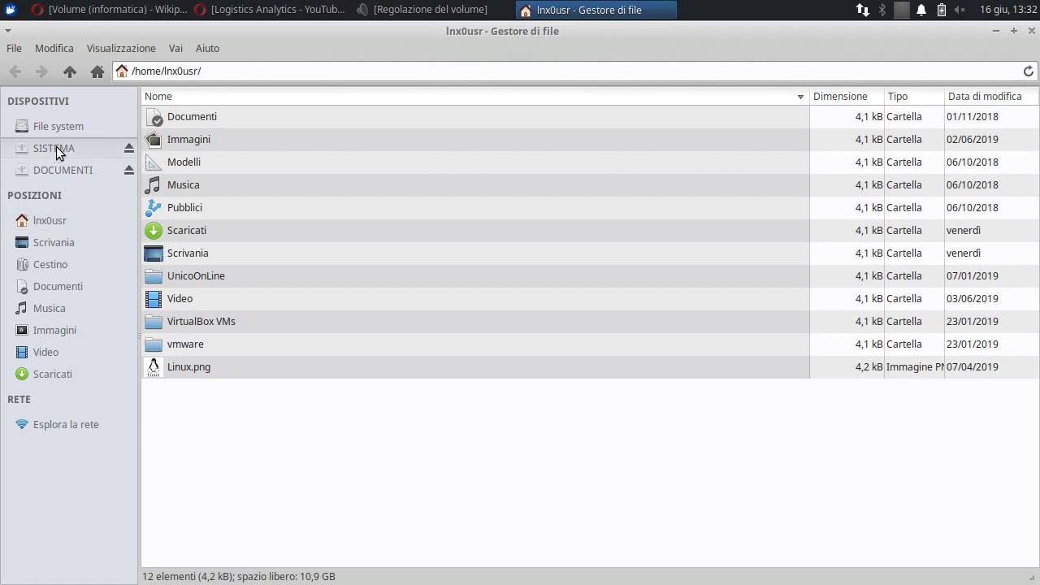
left_click(63, 170)
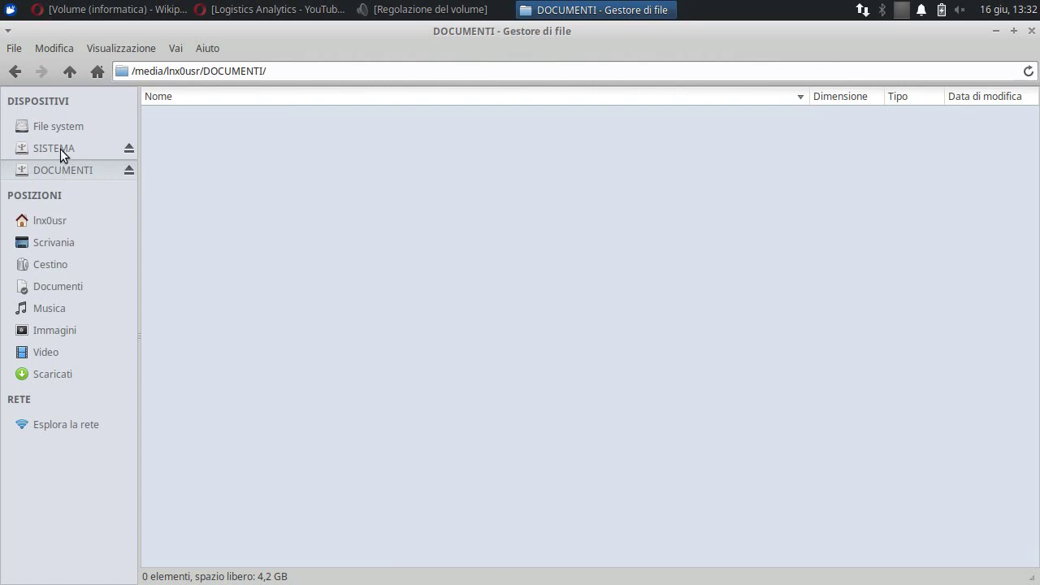
left_click(60, 148)
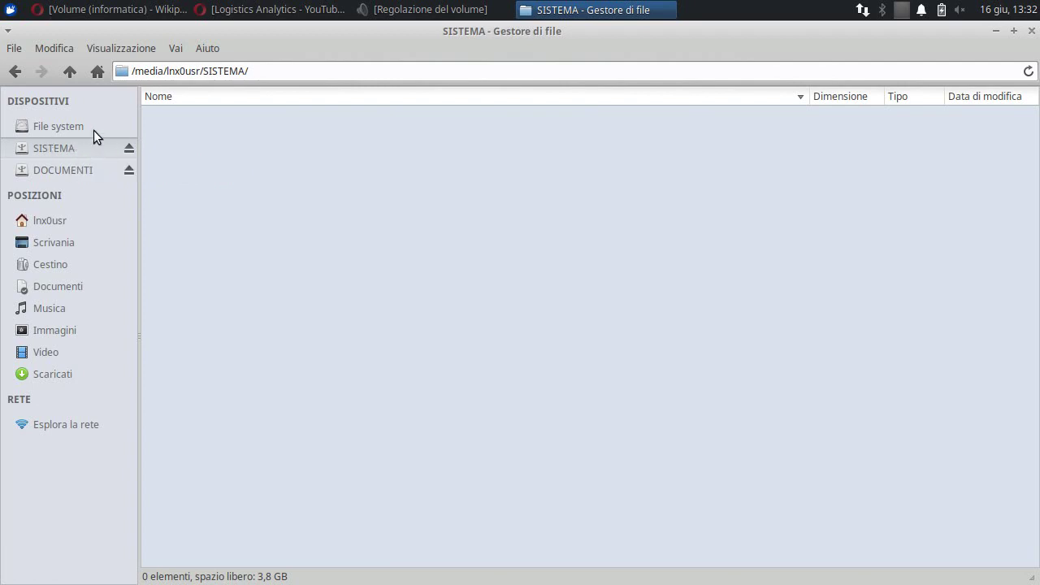
- Compare the contents and free space of the DOCUMENTI and SISTEMA volumes, and minimise the file manager
left_click(75, 169)
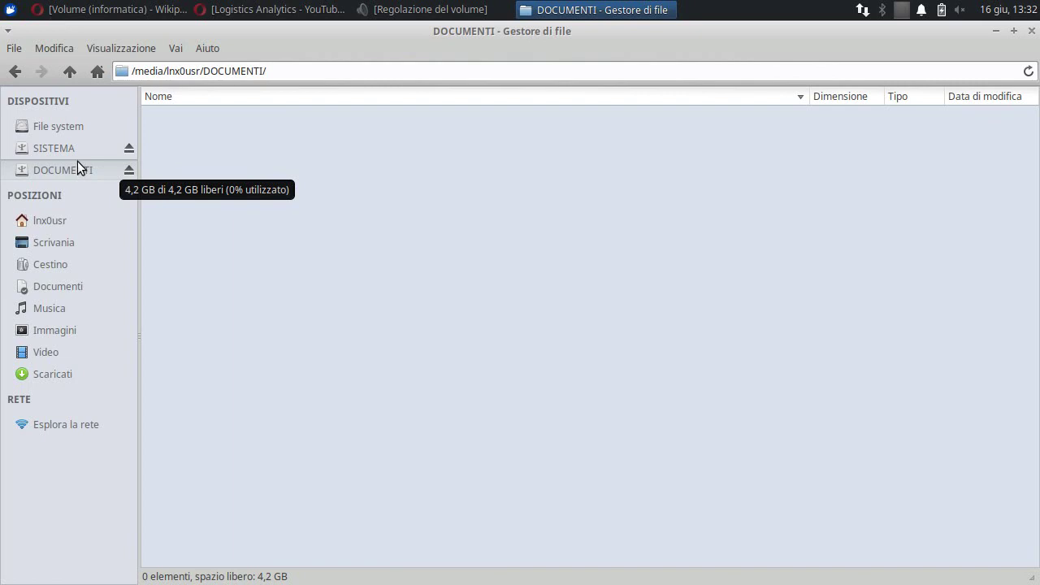
left_click(62, 149)
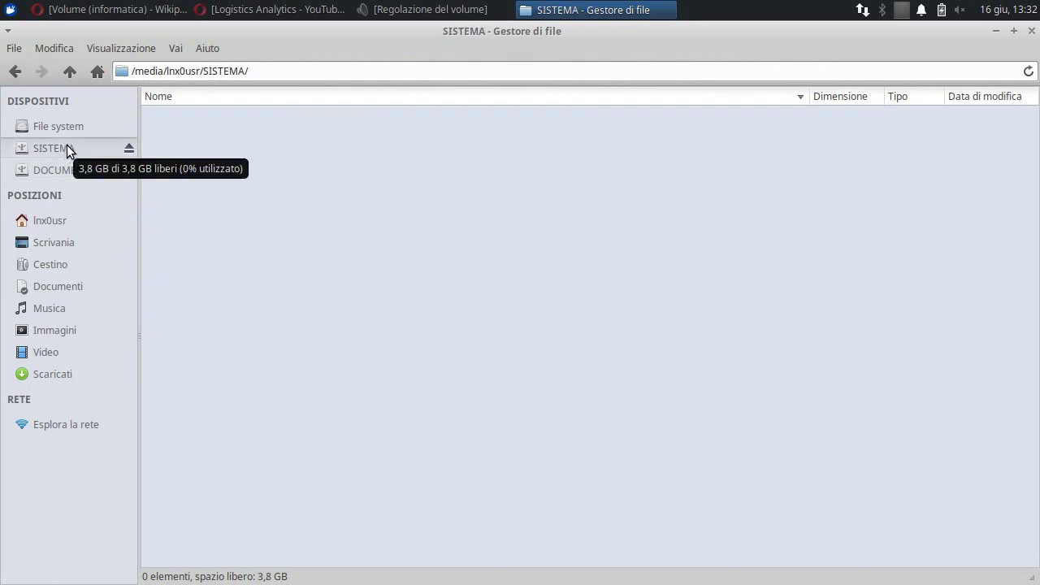
left_click(77, 171)
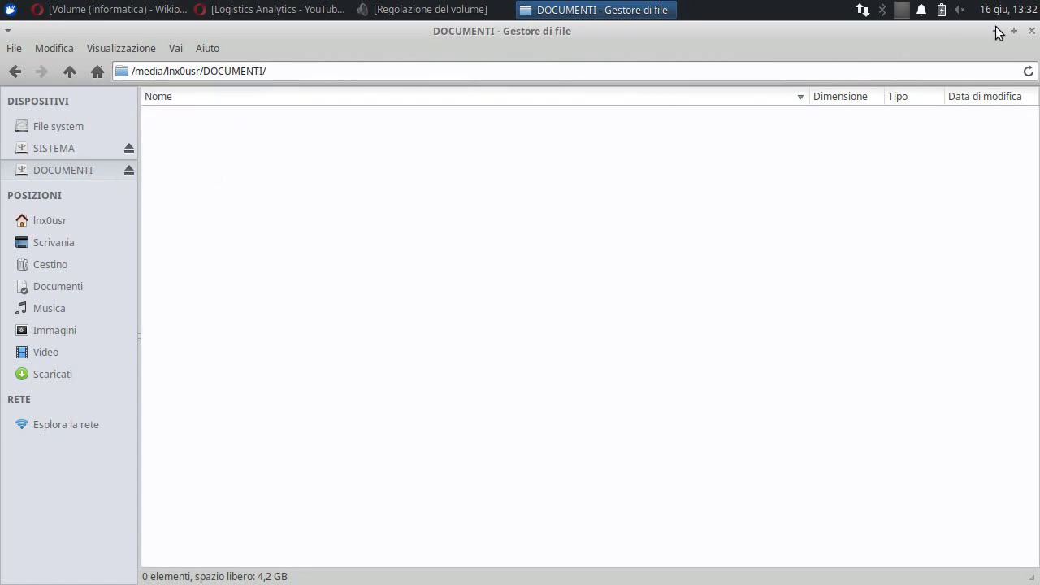
left_click(997, 30)
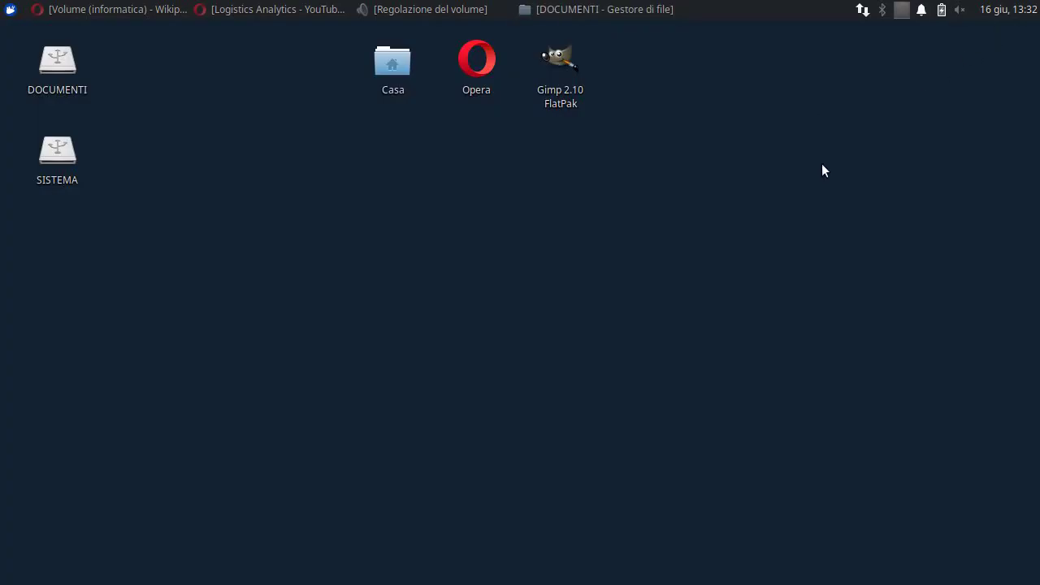